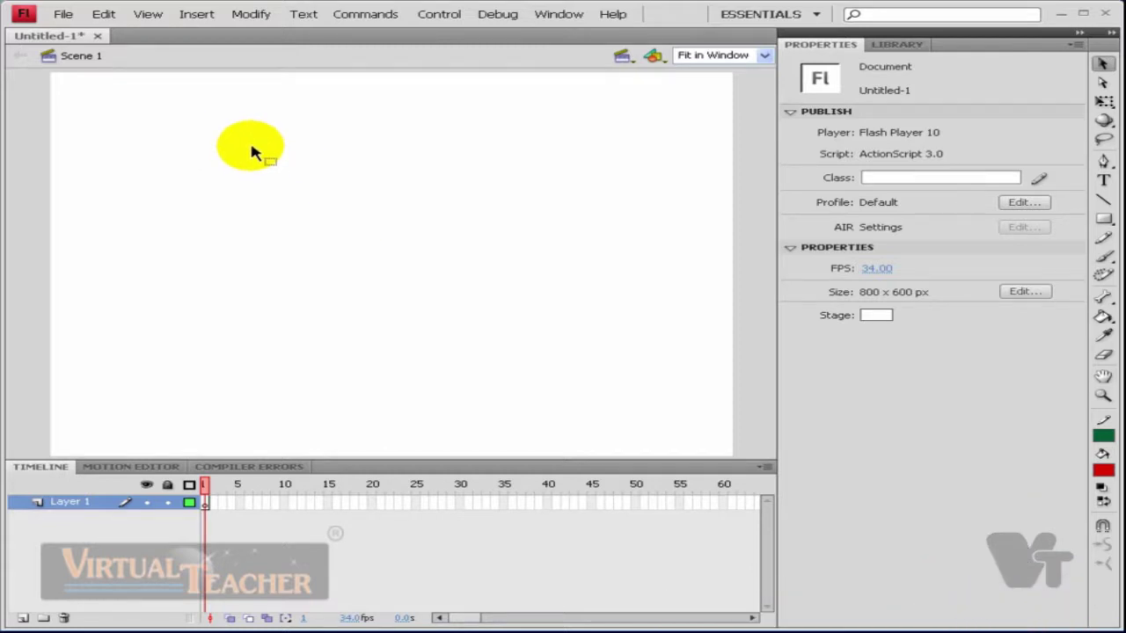
- Draw two red rectangles, a small one upper left and a larger one lower right
click(1104, 218)
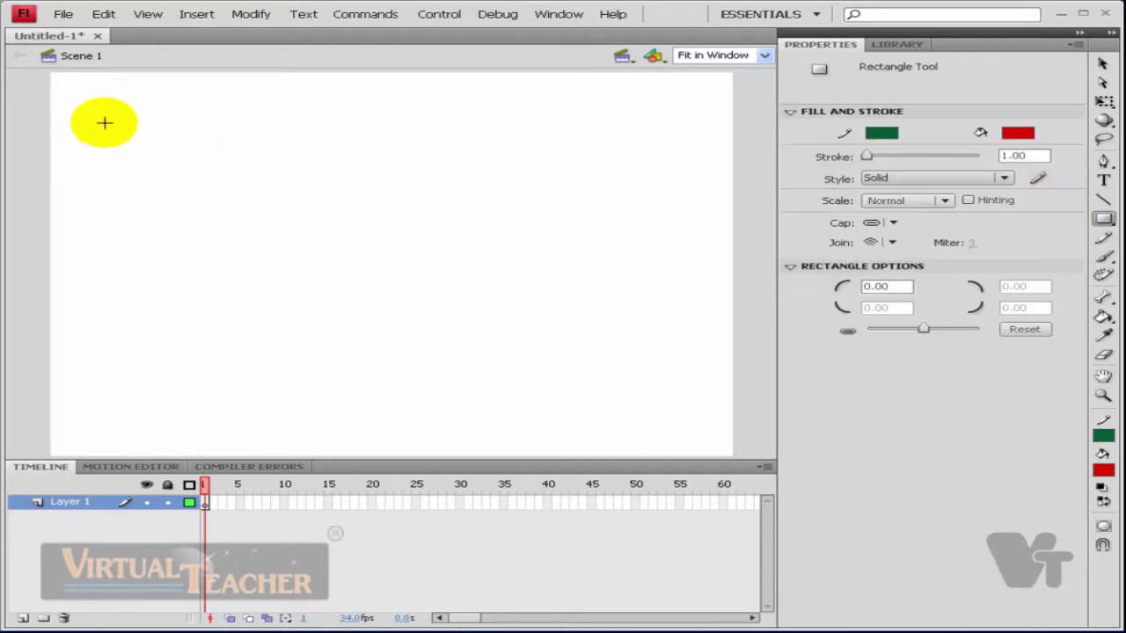
drag(104, 119, 294, 246)
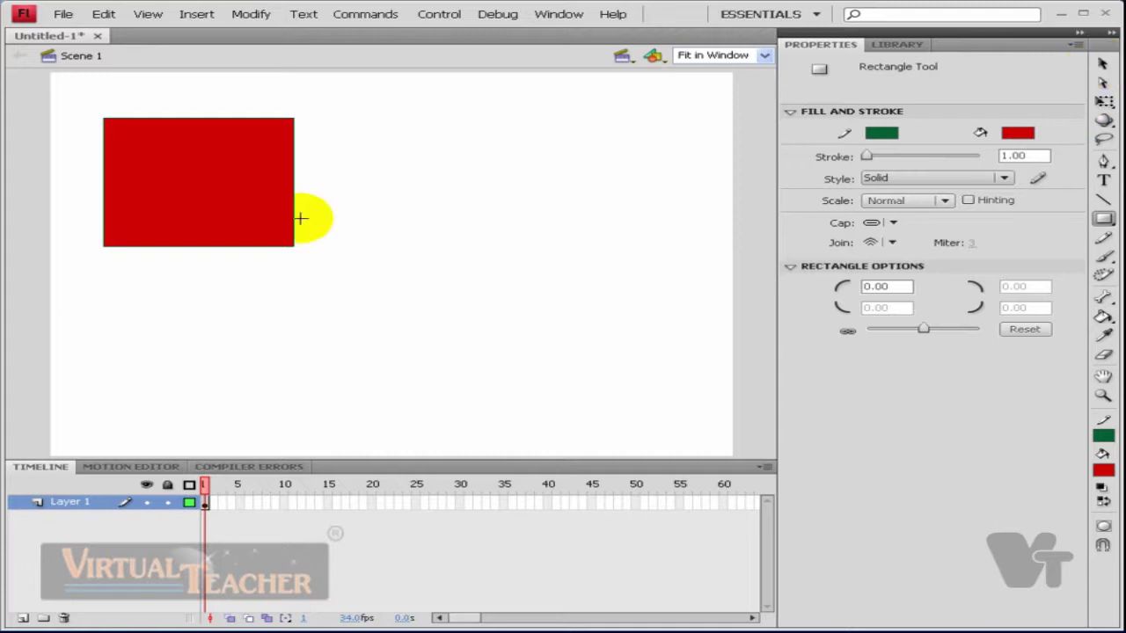
mouse_move(380, 223)
mouse_down()
mouse_move(569, 380)
mouse_move(620, 403)
mouse_up()
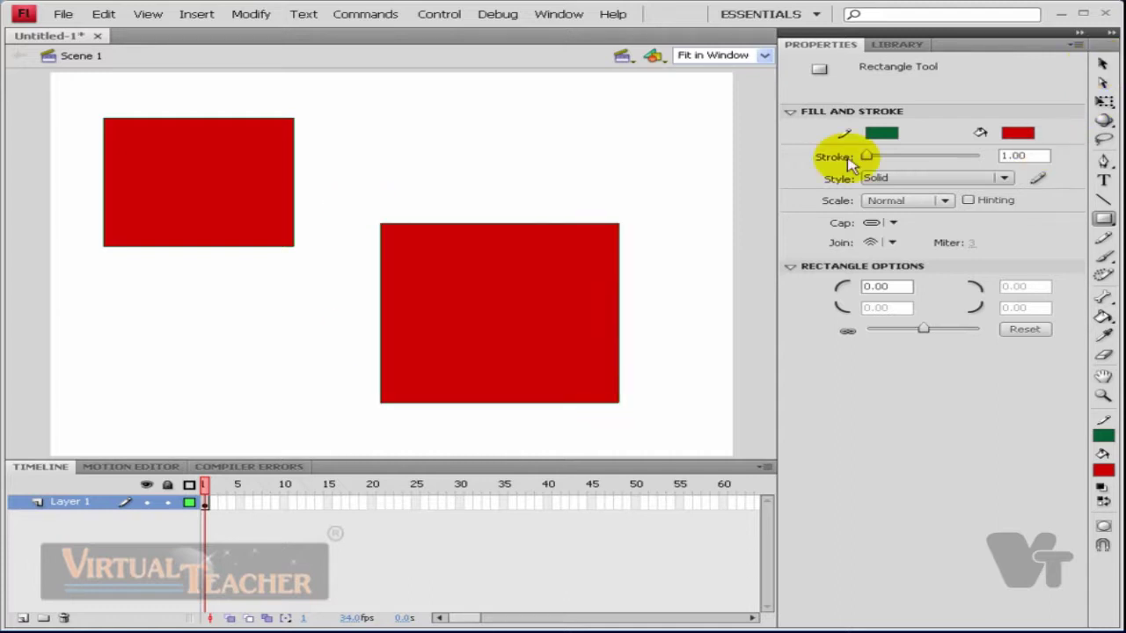
- Select the first rectangle with its outline, then all of Layer 1, and clear the selection
click(1101, 65)
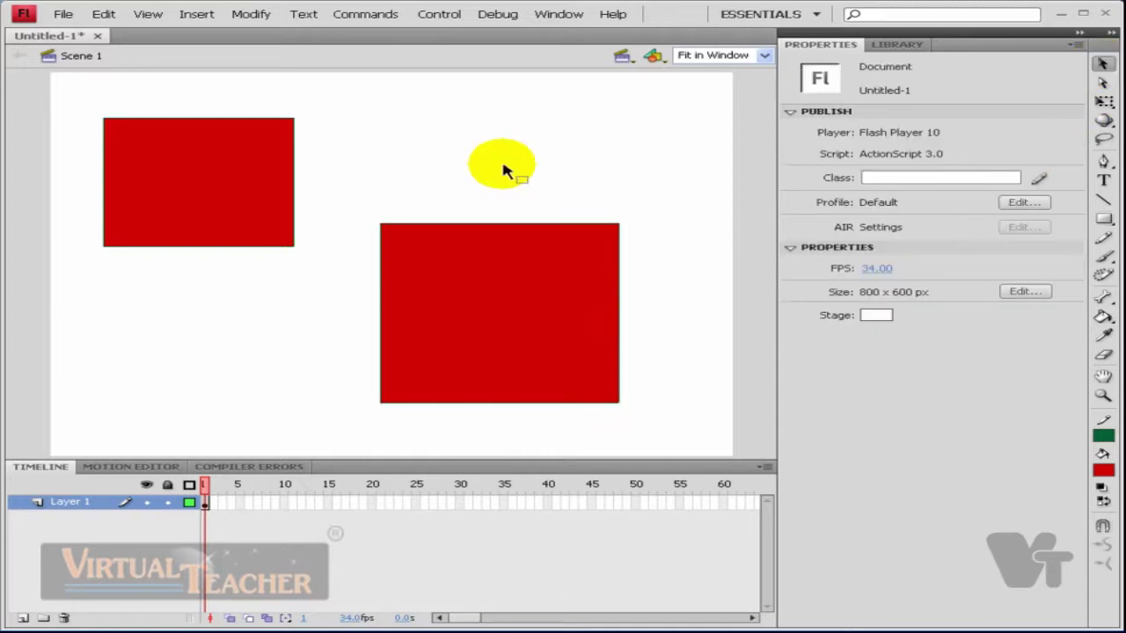
double_click(263, 159)
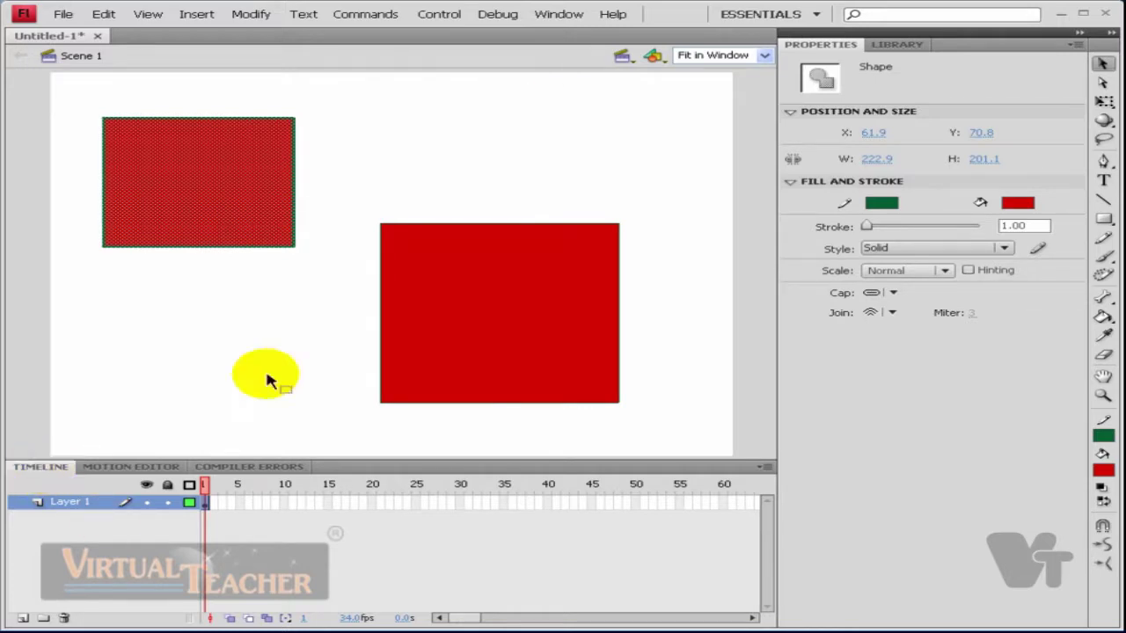
click(266, 374)
click(65, 508)
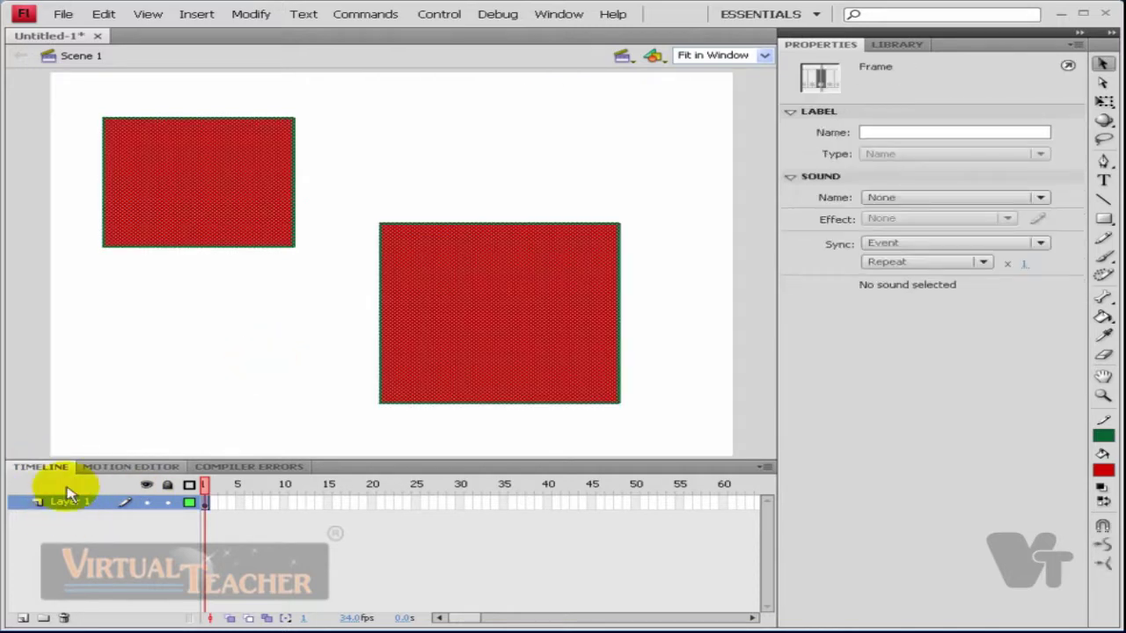
click(195, 358)
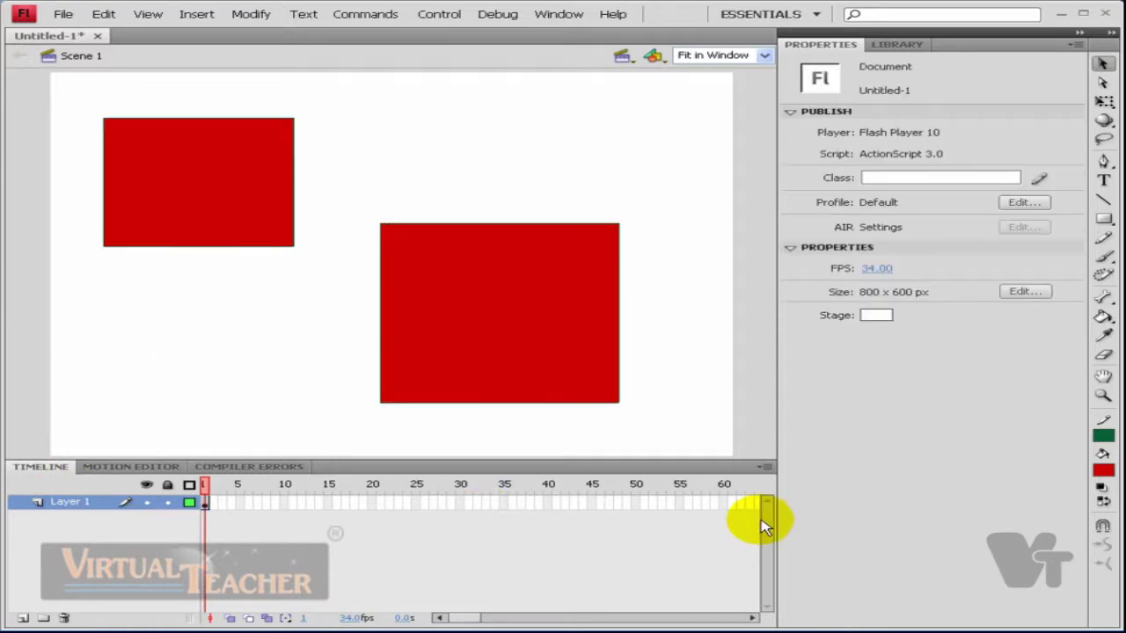
- Toggle all layers hidden and shown, then move the larger rectangle up and right
click(147, 487)
click(148, 488)
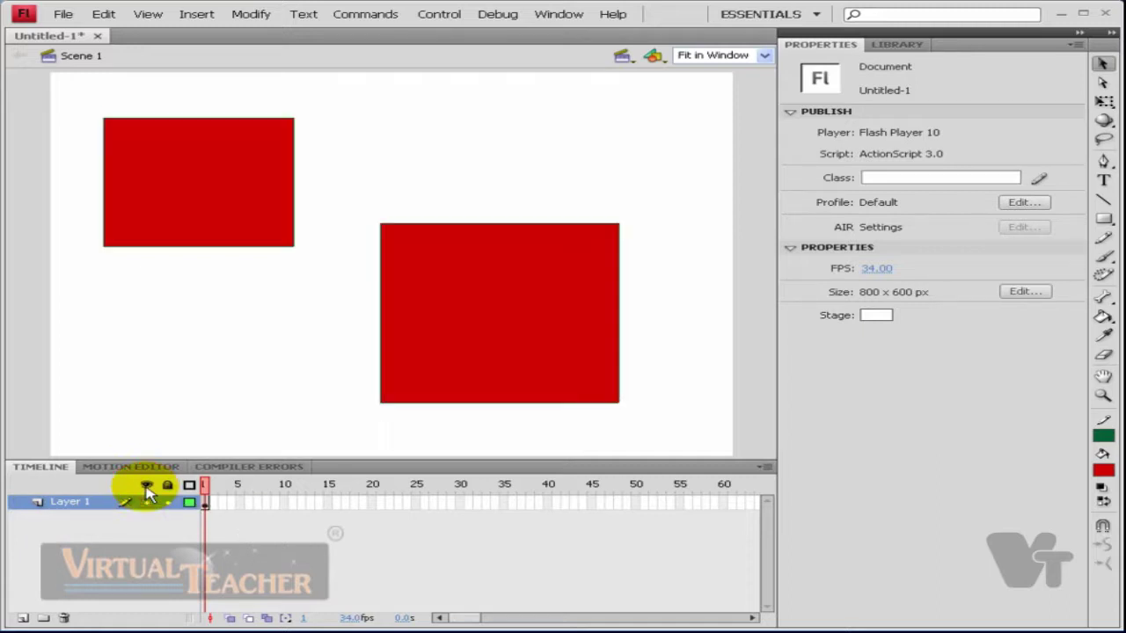
click(147, 489)
click(147, 489)
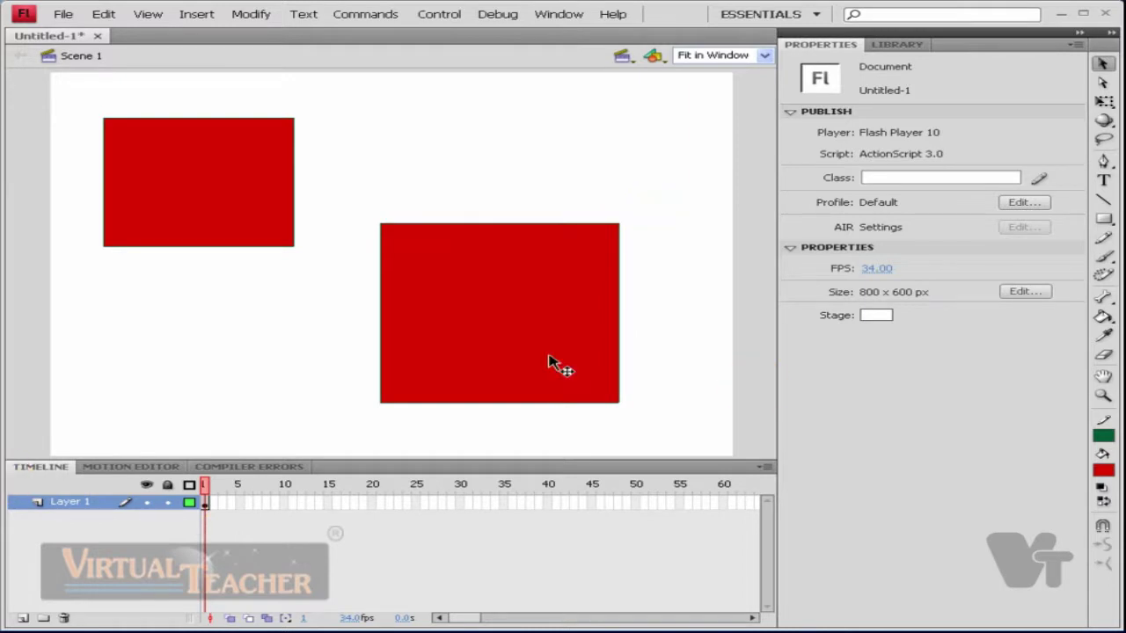
drag(337, 166, 669, 454)
drag(519, 338, 539, 254)
- Pull the left rectangle's fill off its outline and test selecting its edge and the right rectangle
drag(252, 200, 252, 259)
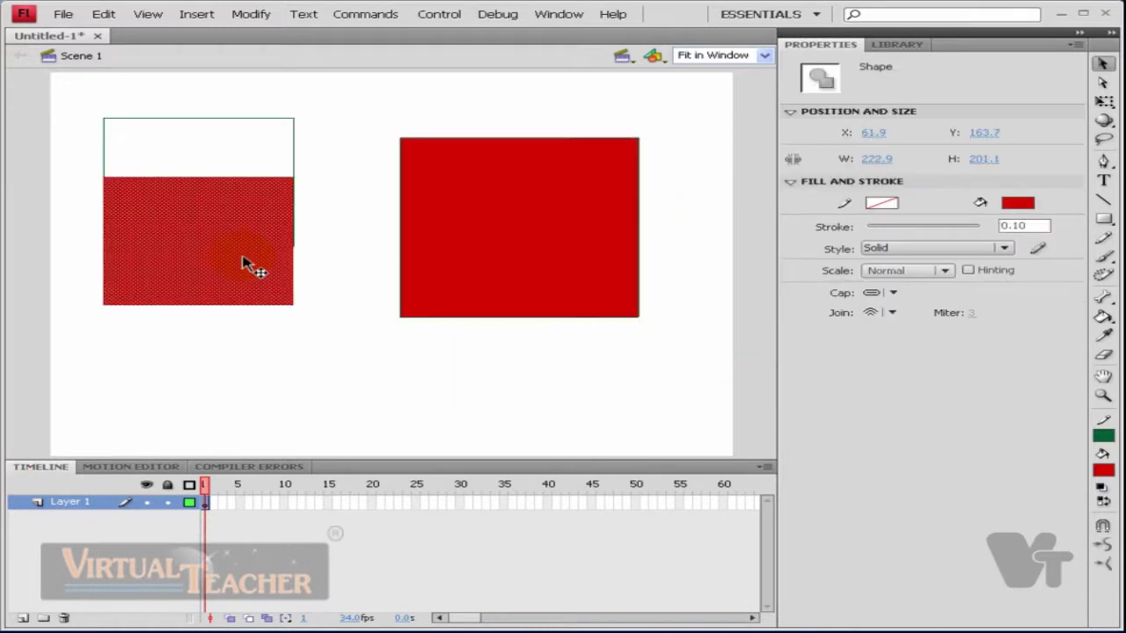
click(303, 203)
click(295, 149)
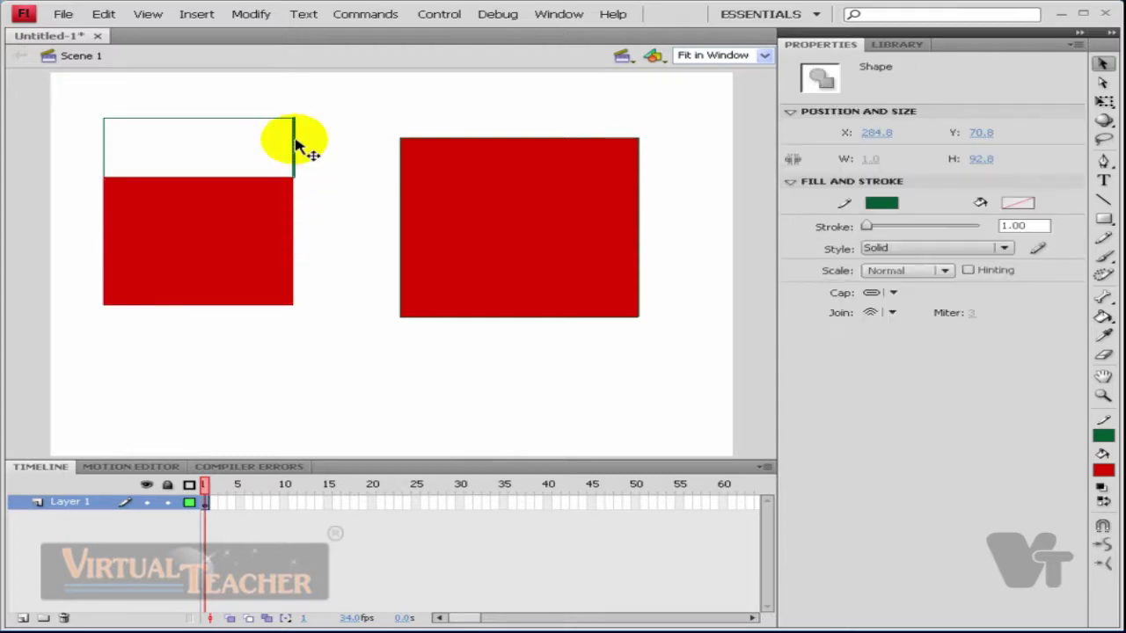
click(359, 183)
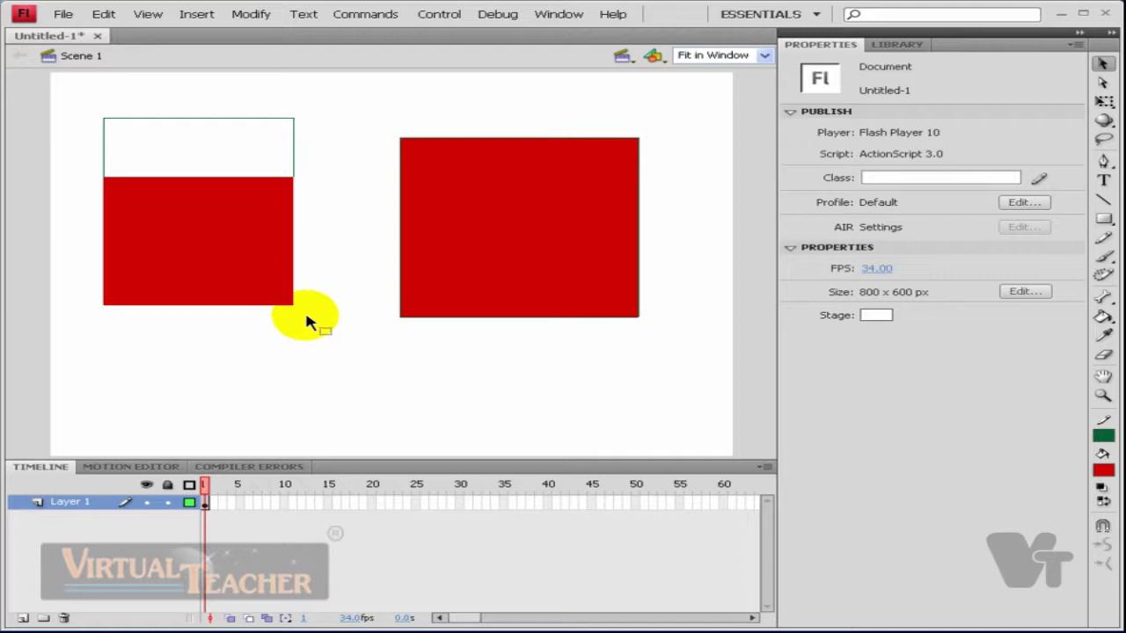
drag(355, 118, 712, 349)
click(337, 375)
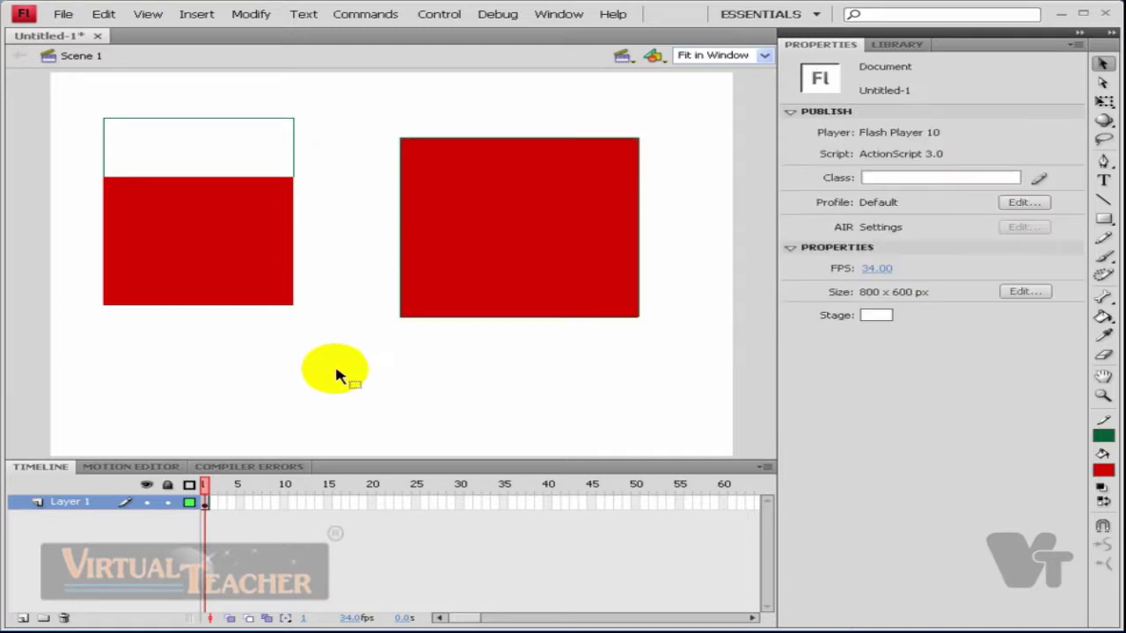
- Delete the left rectangle's fill and outline, leaving only the larger red rectangle
drag(340, 94, 63, 356)
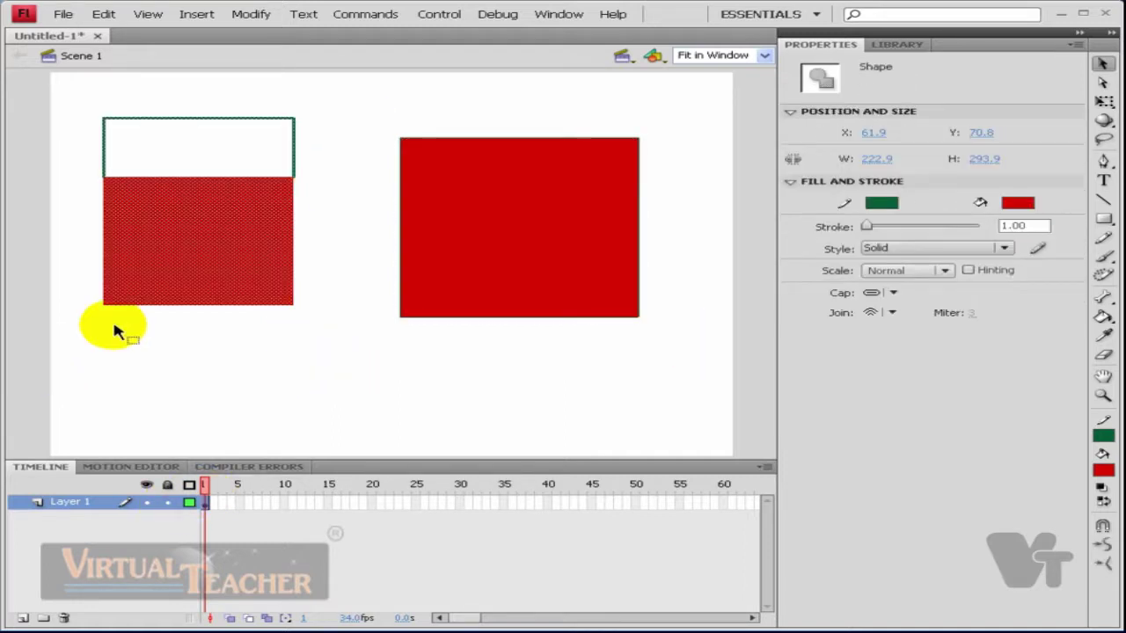
key(Delete)
click(176, 503)
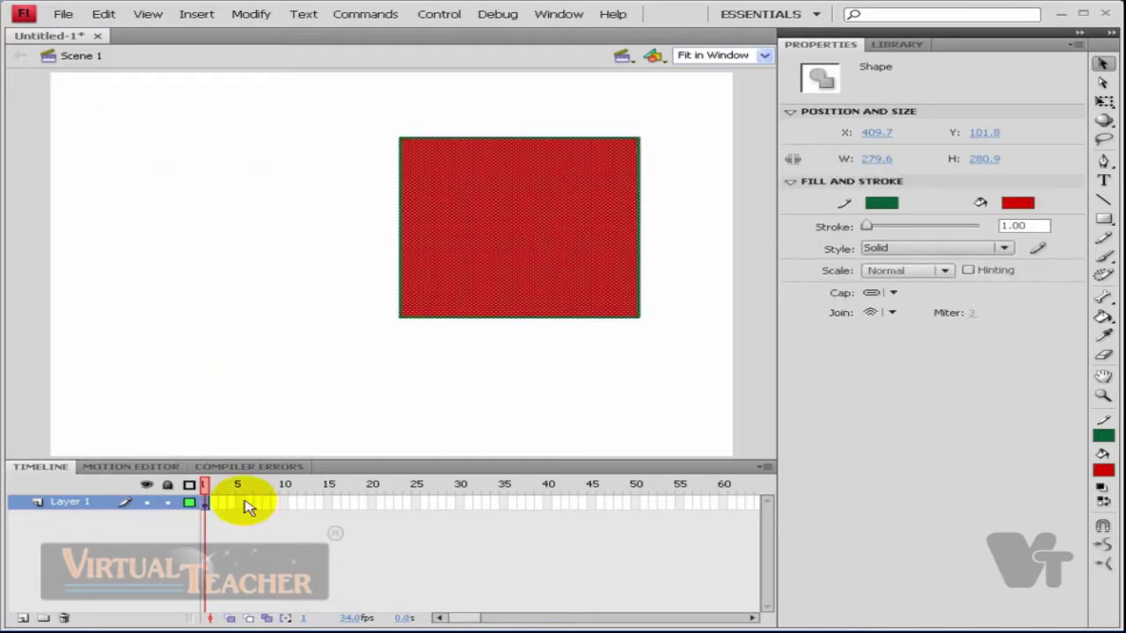
drag(364, 112, 685, 369)
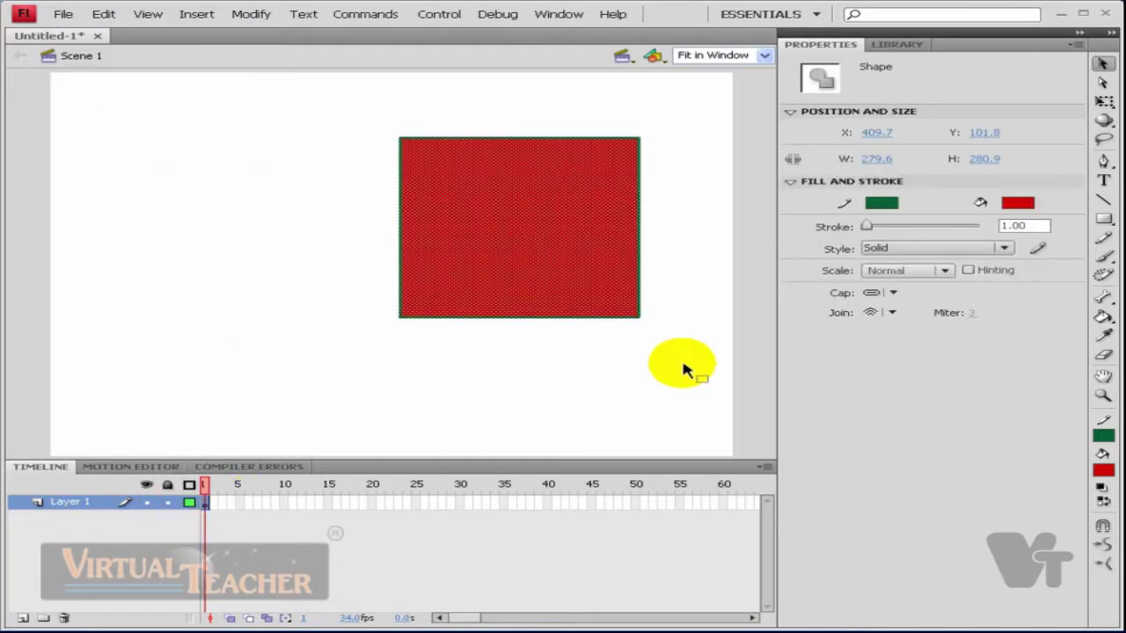
click(655, 369)
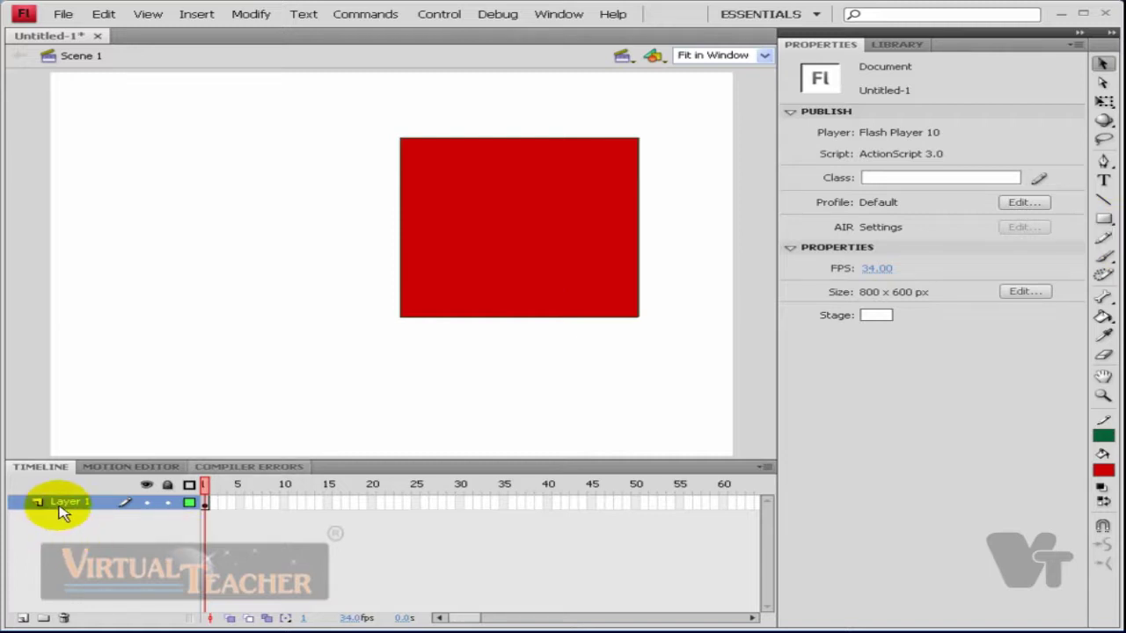
- Add Layer 2 above Layer 1 and make it the active layer
click(24, 619)
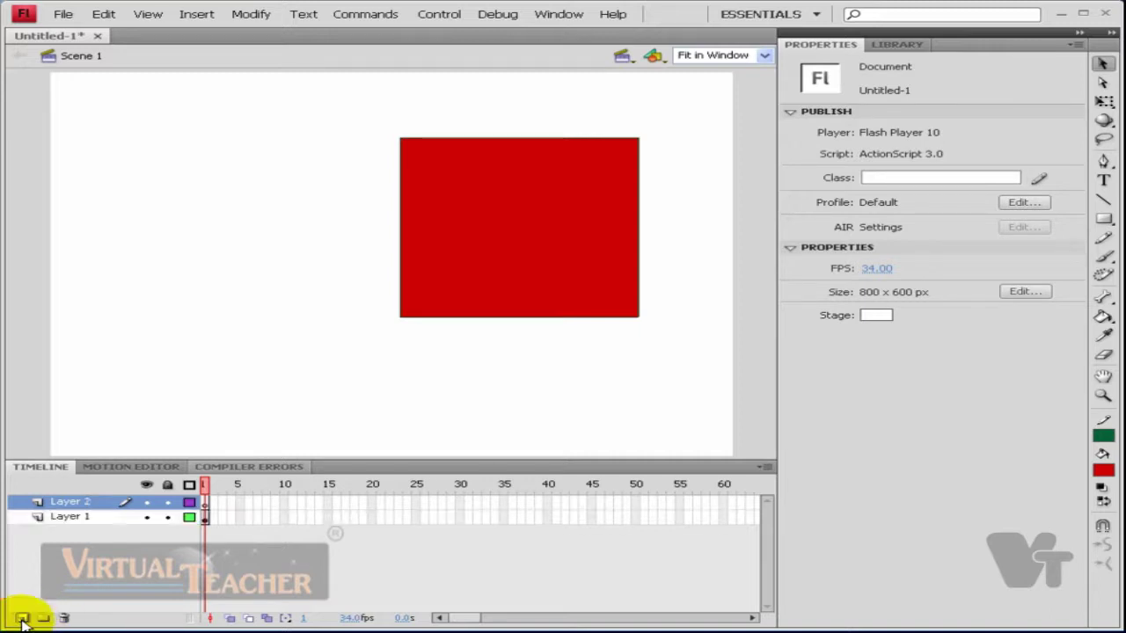
click(93, 519)
click(98, 502)
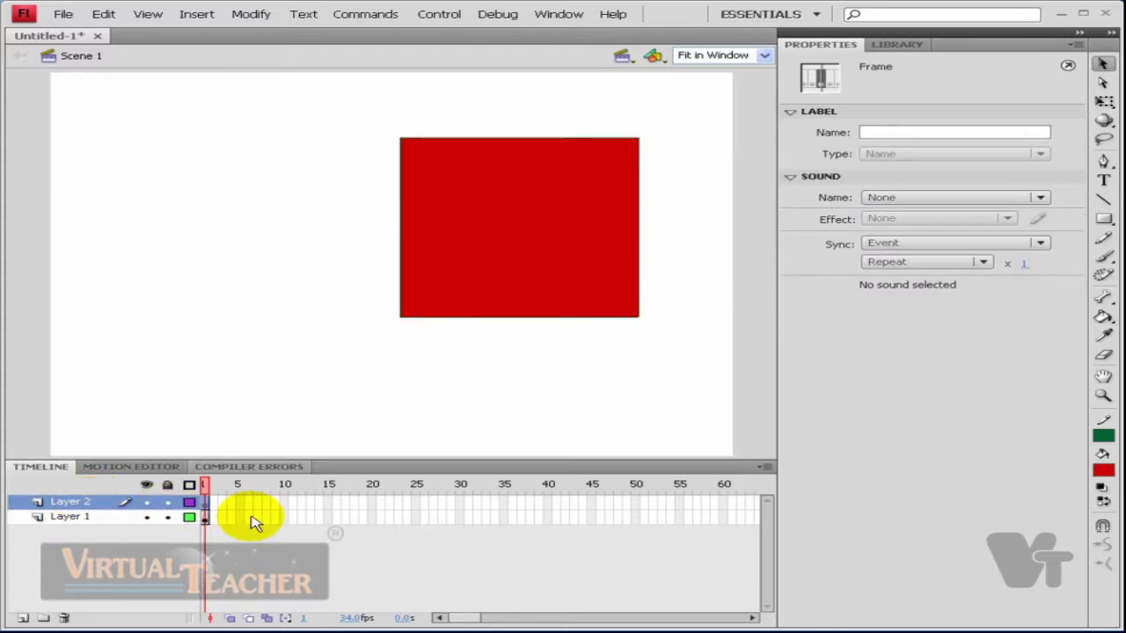
- Draw a red rectangle at the stage's left on Layer 2 and check which shape belongs where
click(1105, 220)
drag(122, 200, 346, 371)
click(1103, 64)
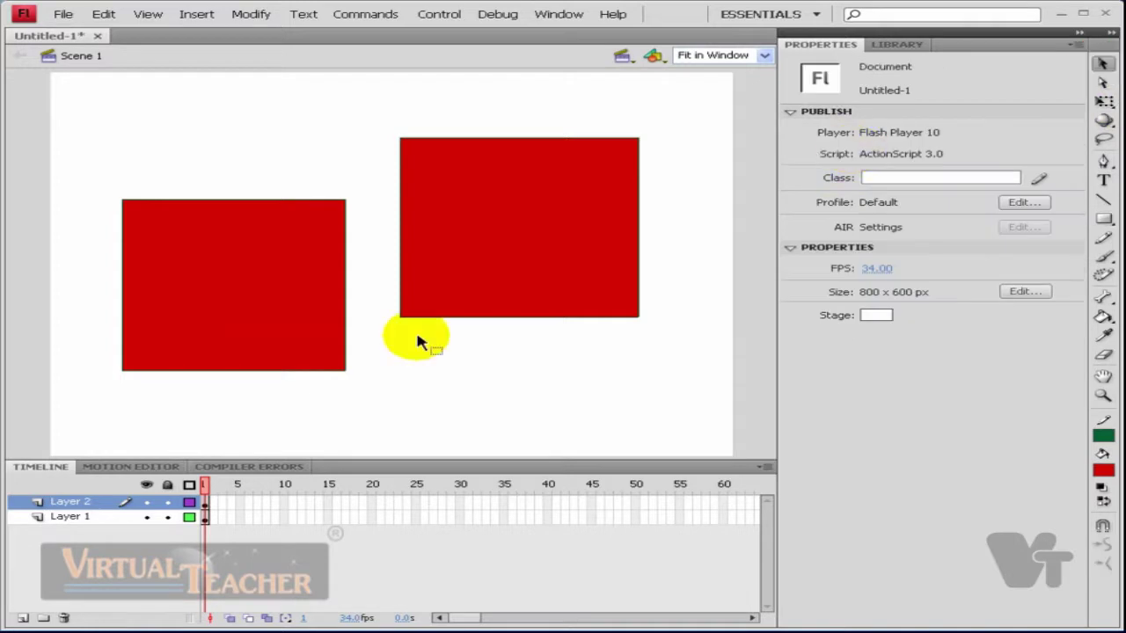
click(283, 319)
click(492, 276)
click(280, 292)
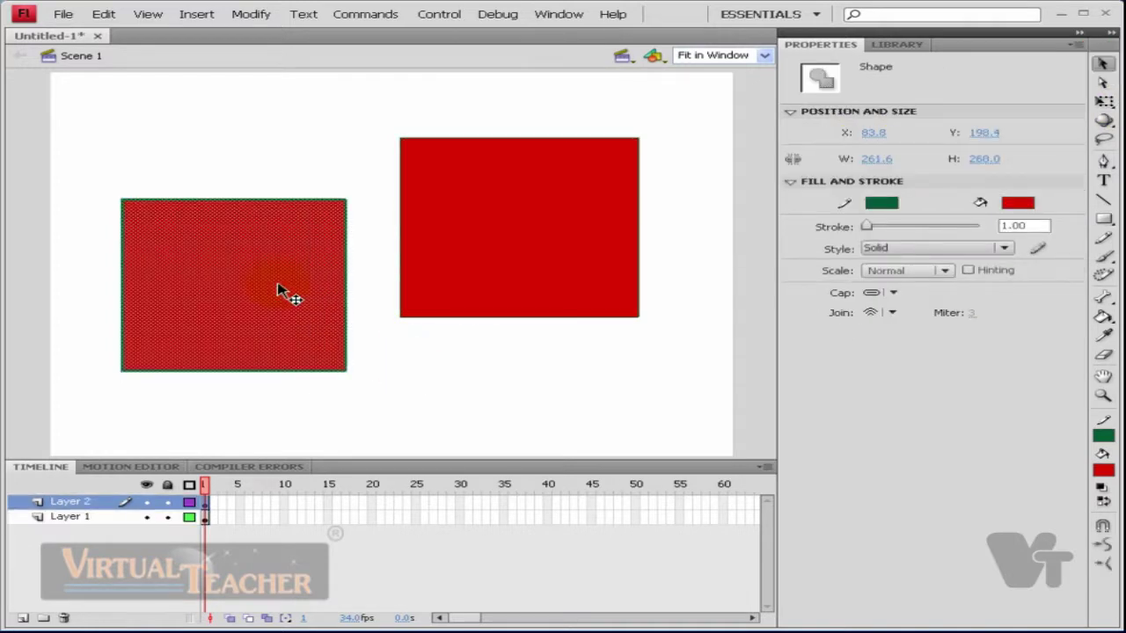
- Toggle visibility of Layer 2 and of all layers to see which square each holds
click(146, 502)
click(147, 504)
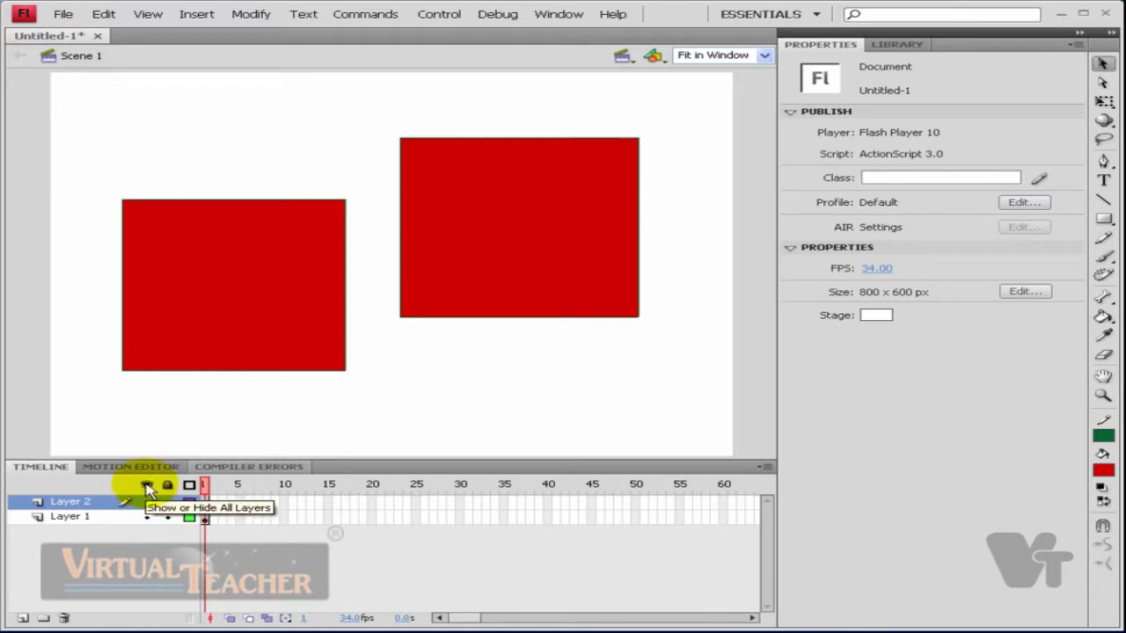
click(148, 486)
click(148, 487)
click(147, 502)
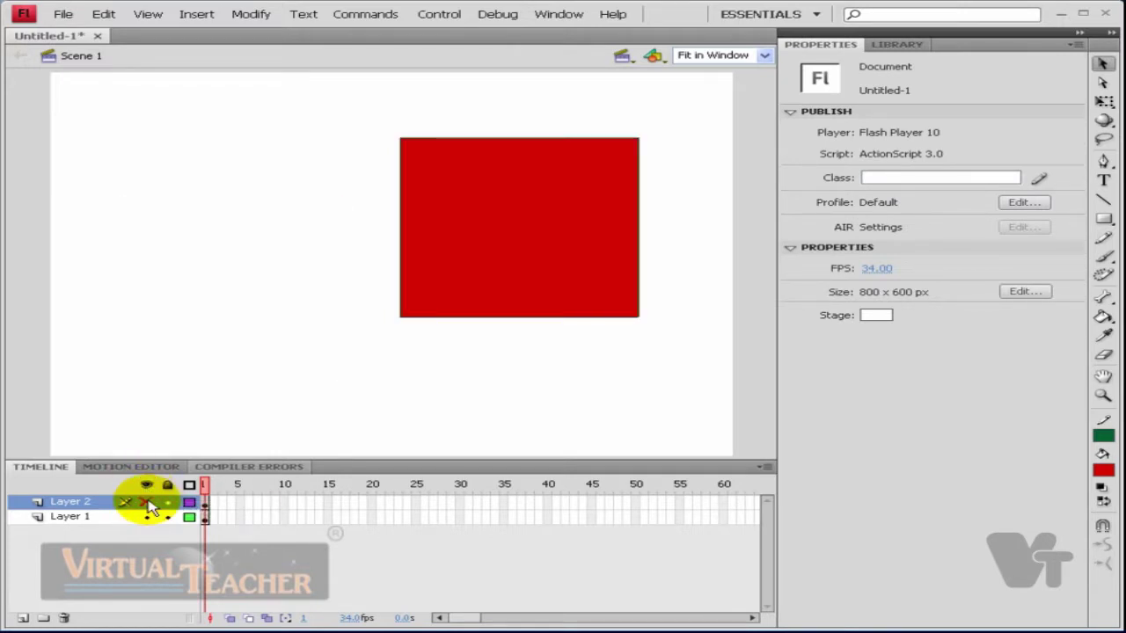
click(147, 502)
click(147, 503)
click(147, 503)
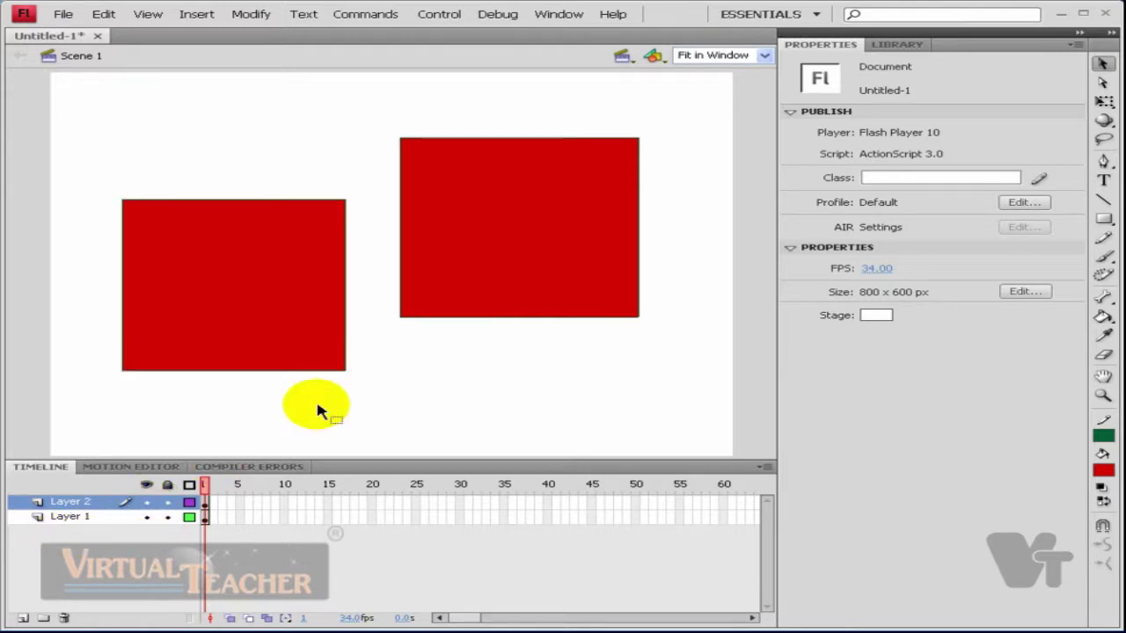
click(147, 504)
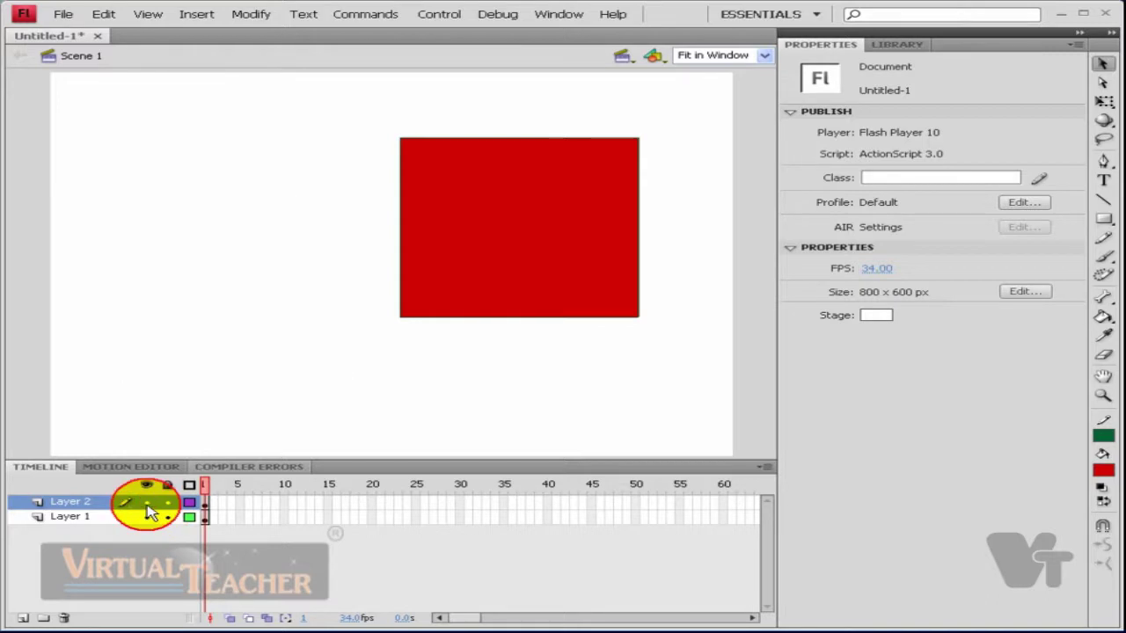
click(147, 504)
- Reposition Layer 2's red square to the left so it no longer overlaps Layer 1's square
click(264, 299)
drag(220, 332, 459, 312)
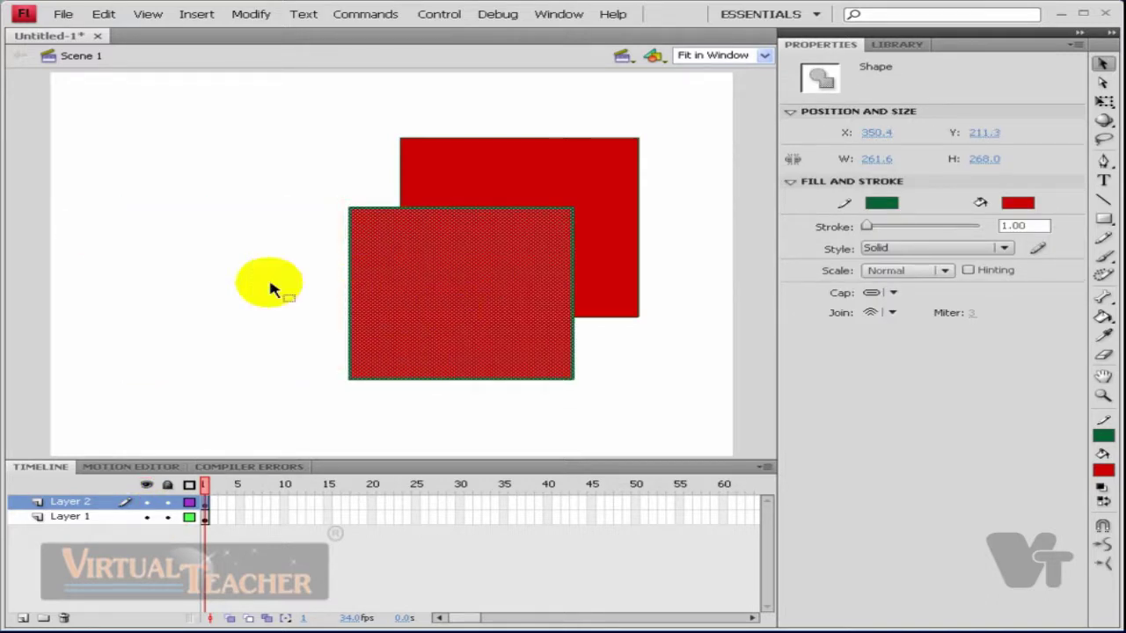
click(184, 277)
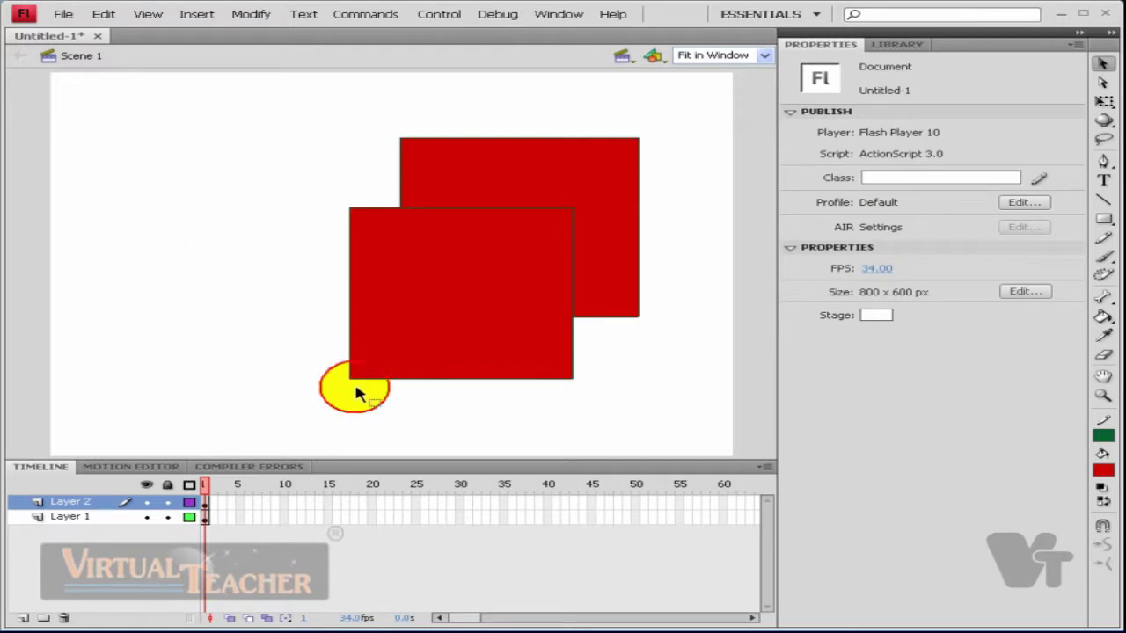
drag(402, 344, 220, 341)
click(454, 417)
drag(369, 98, 688, 360)
drag(183, 275, 300, 297)
click(631, 432)
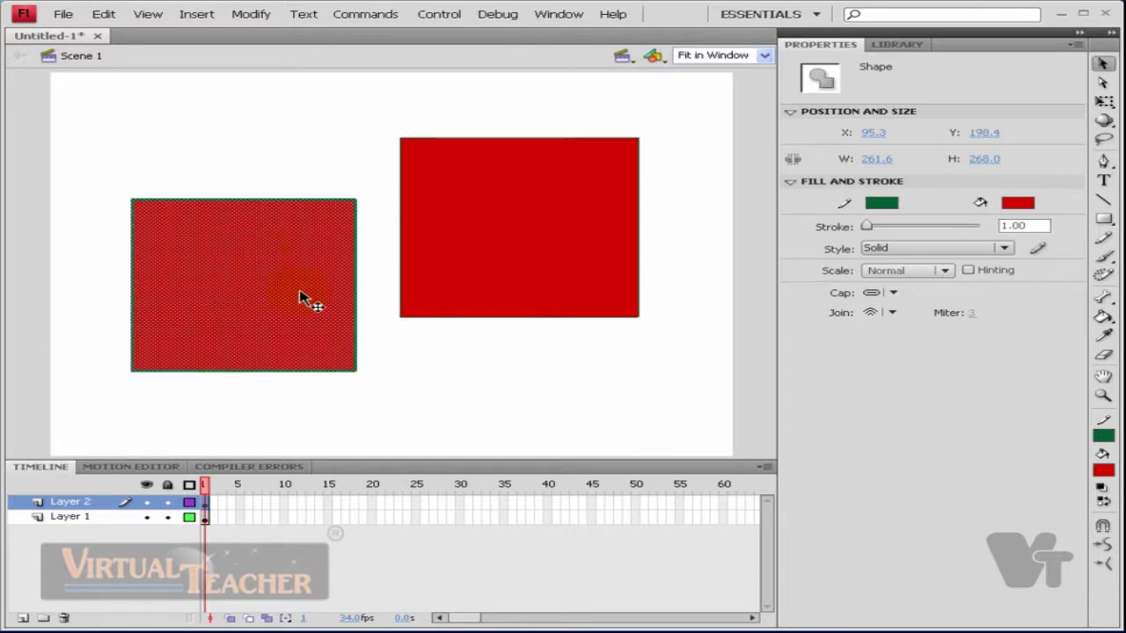
click(82, 382)
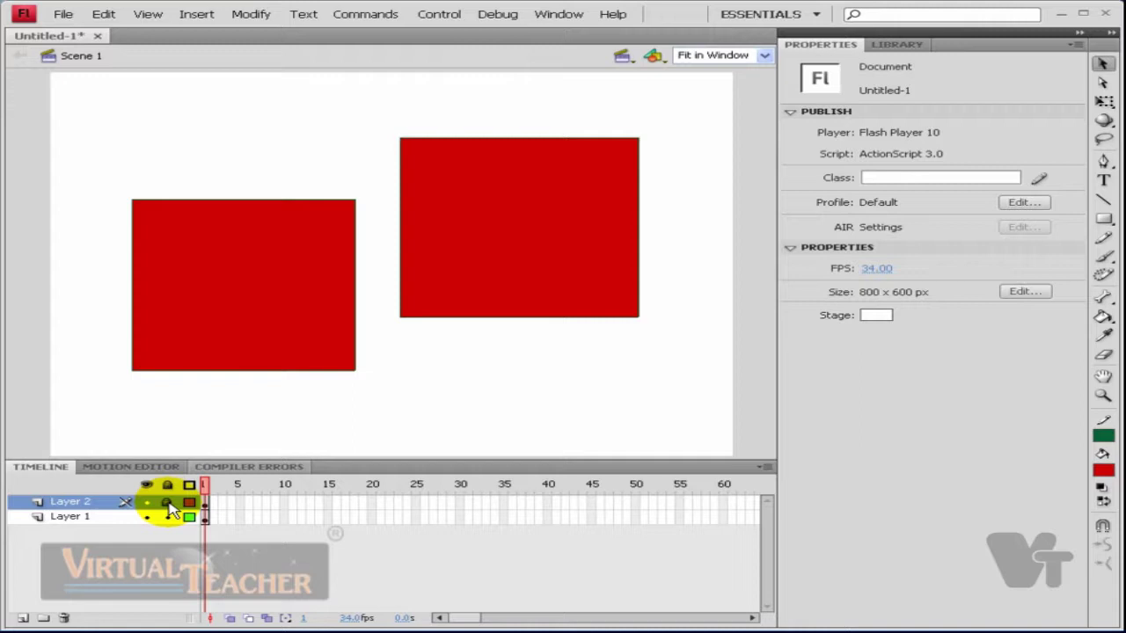
- Unlock Layer 2 and toggle its visibility off and back on
click(126, 446)
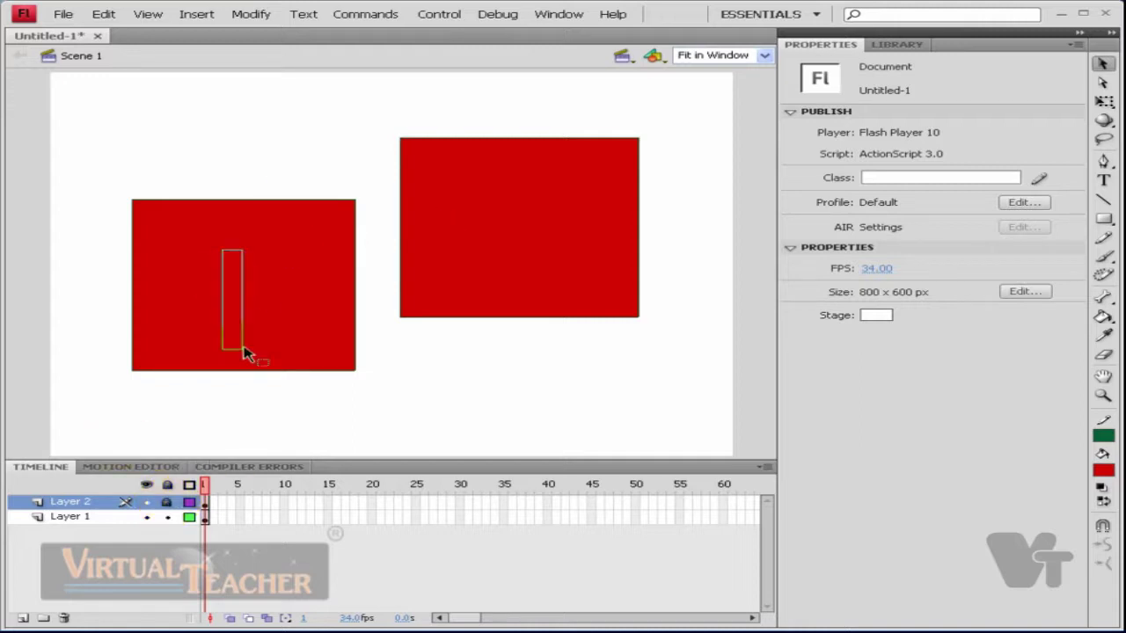
click(179, 242)
click(227, 152)
click(213, 262)
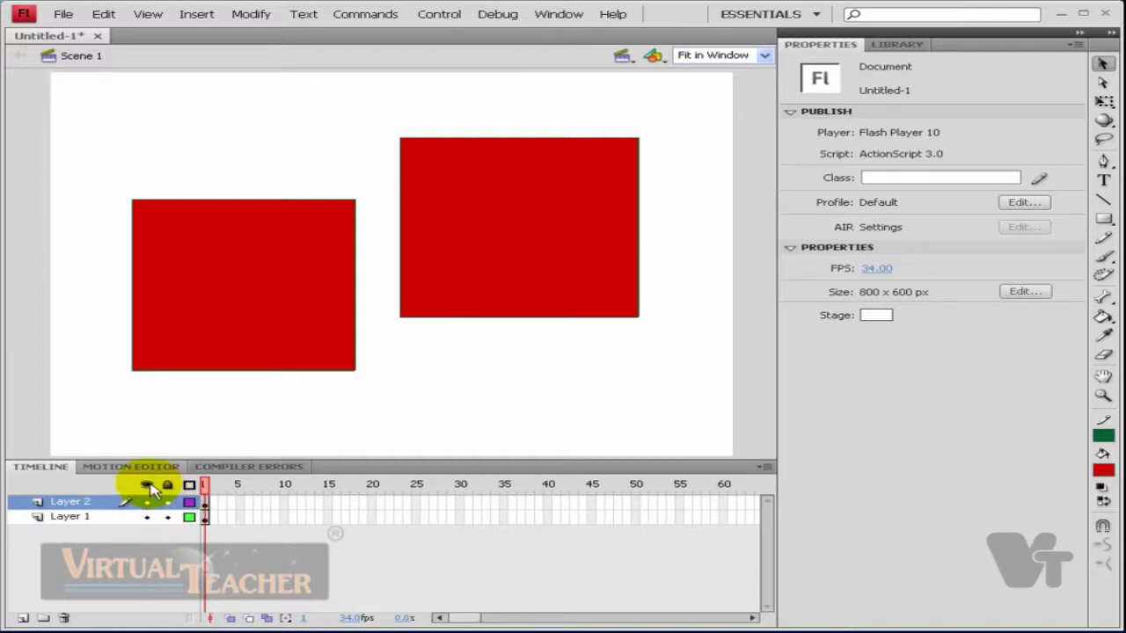
click(147, 501)
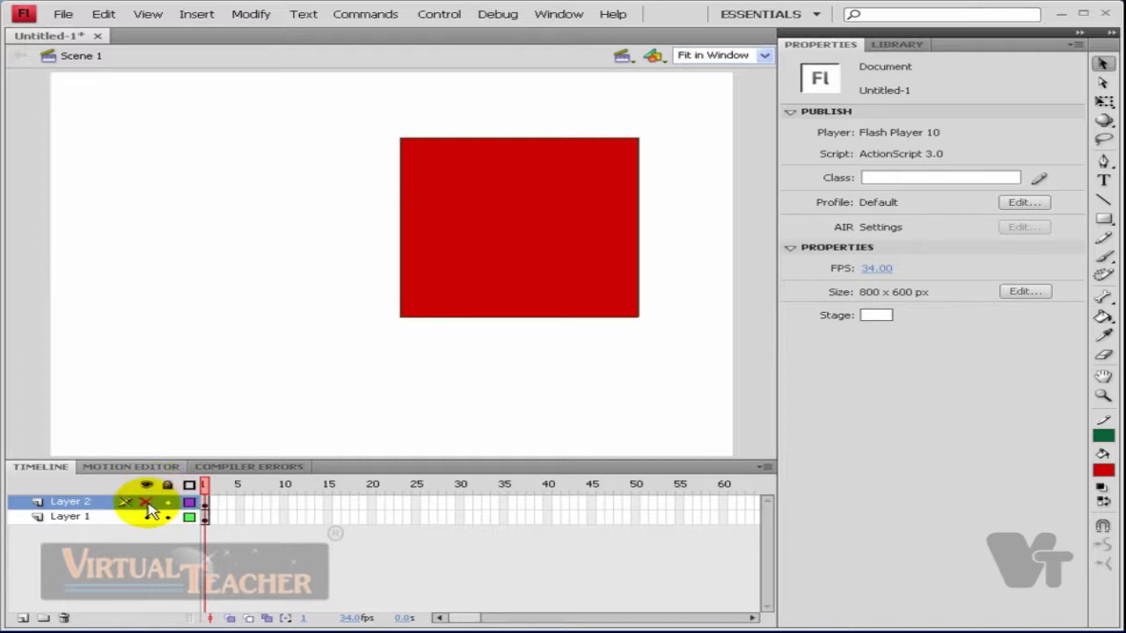
click(147, 502)
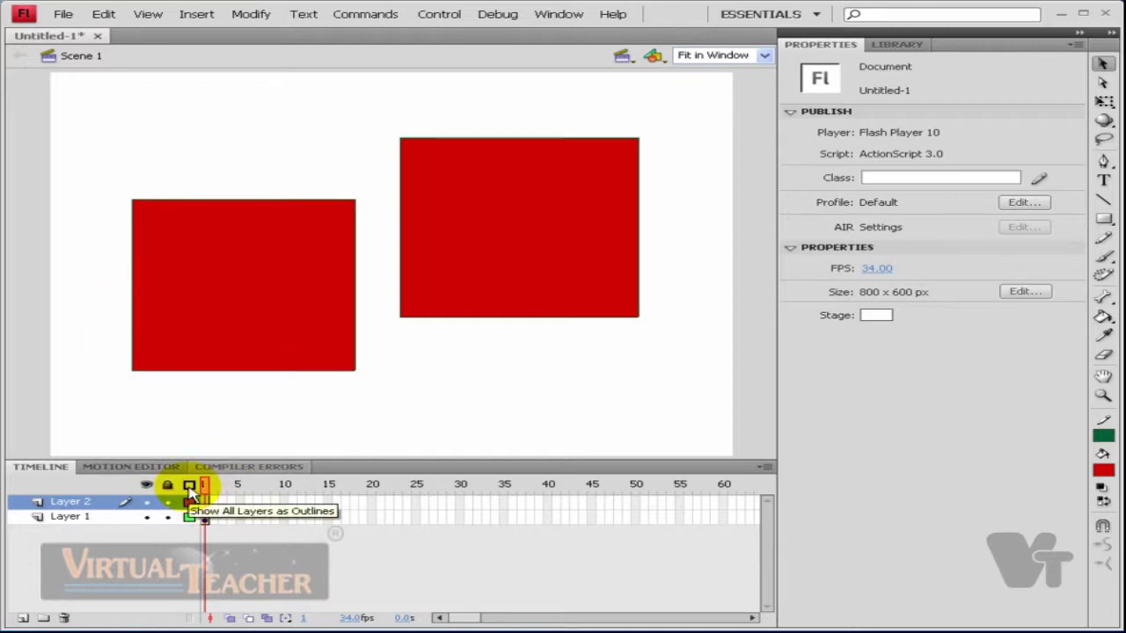
- Switch Layer 2's square between outline and solid display, ending solid
click(191, 501)
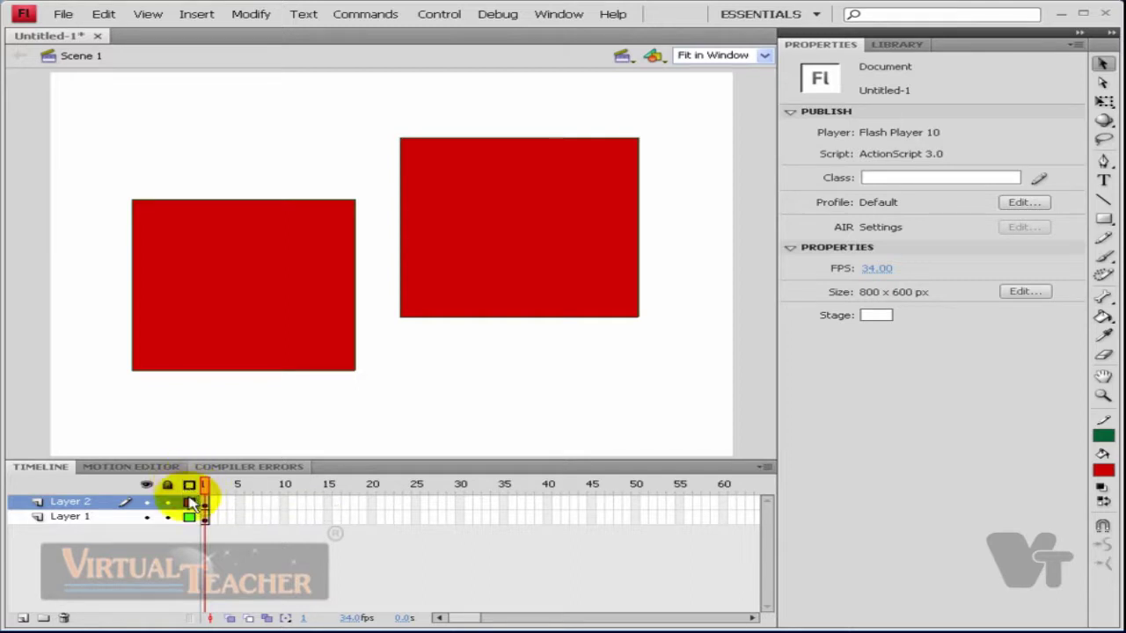
click(191, 503)
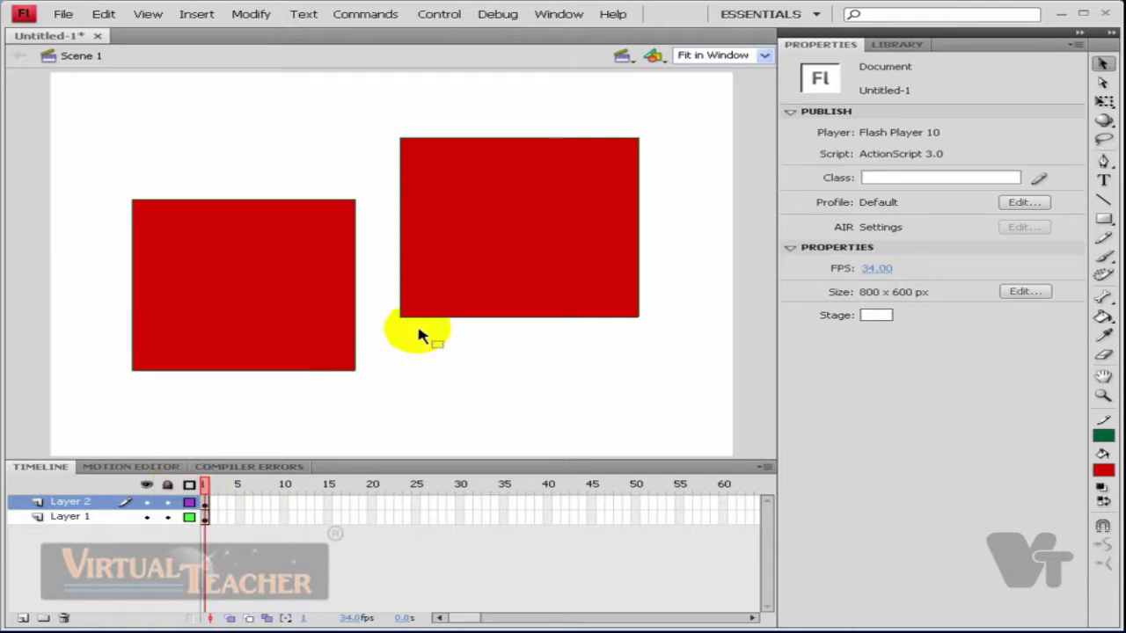
click(192, 504)
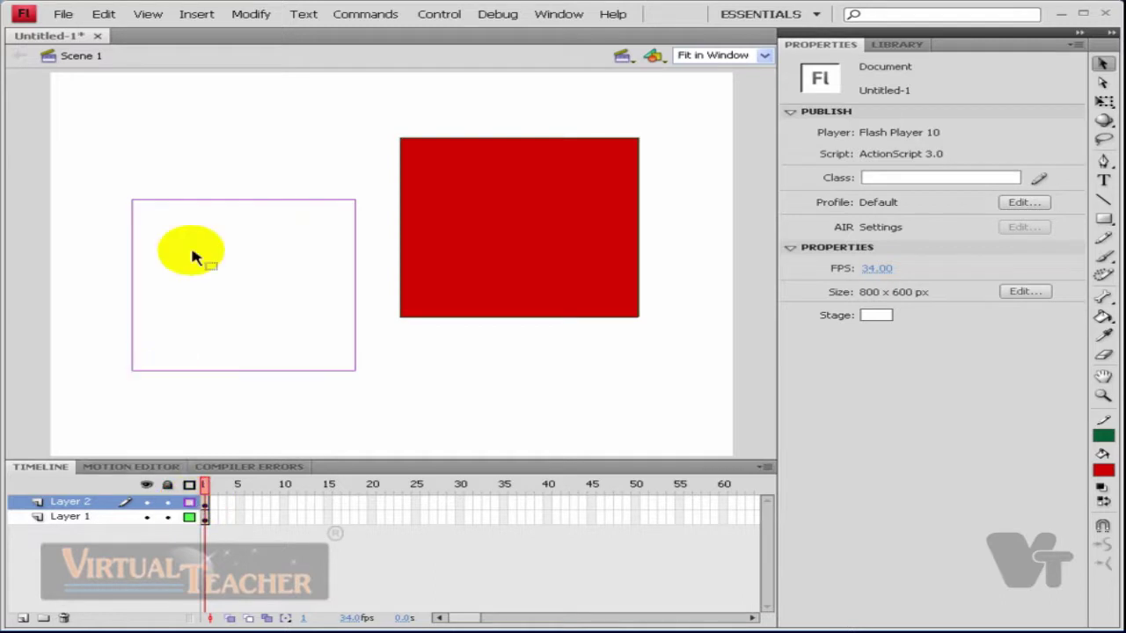
click(190, 503)
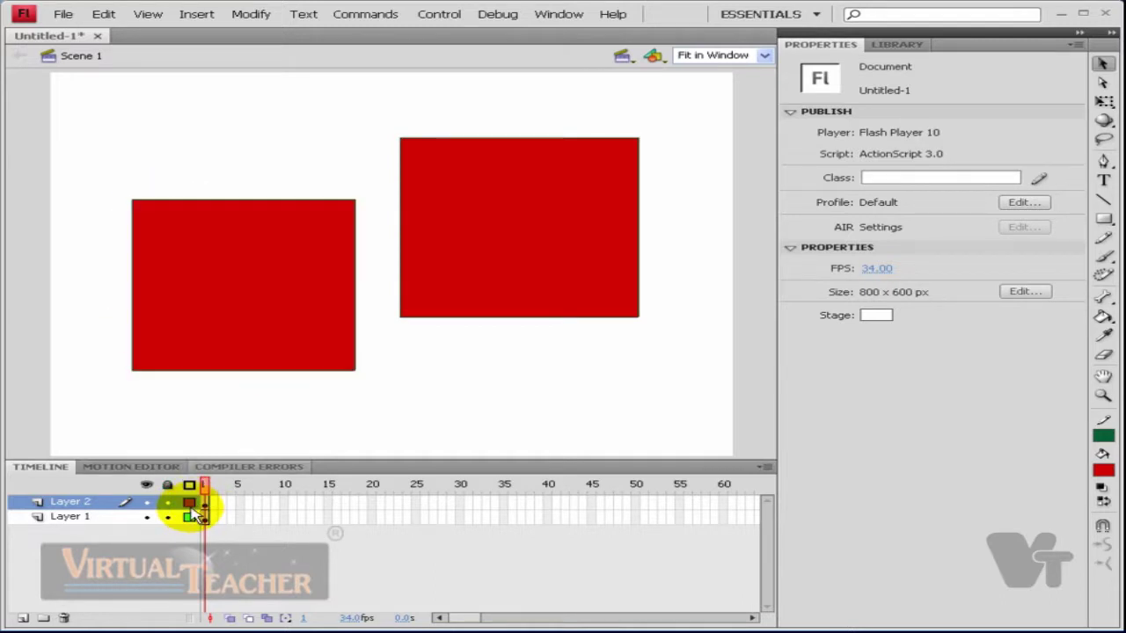
- In Layer Properties, rename Layer 2 to BOXX, keep type Normal, and set a black outline colour
double_click(190, 505)
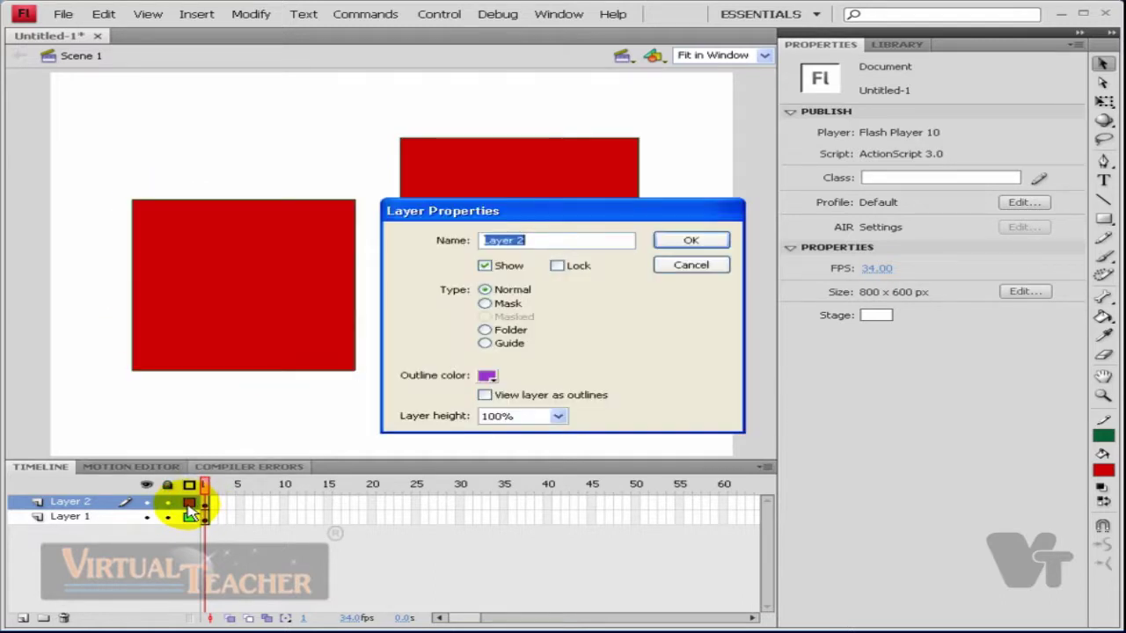
drag(514, 205, 352, 181)
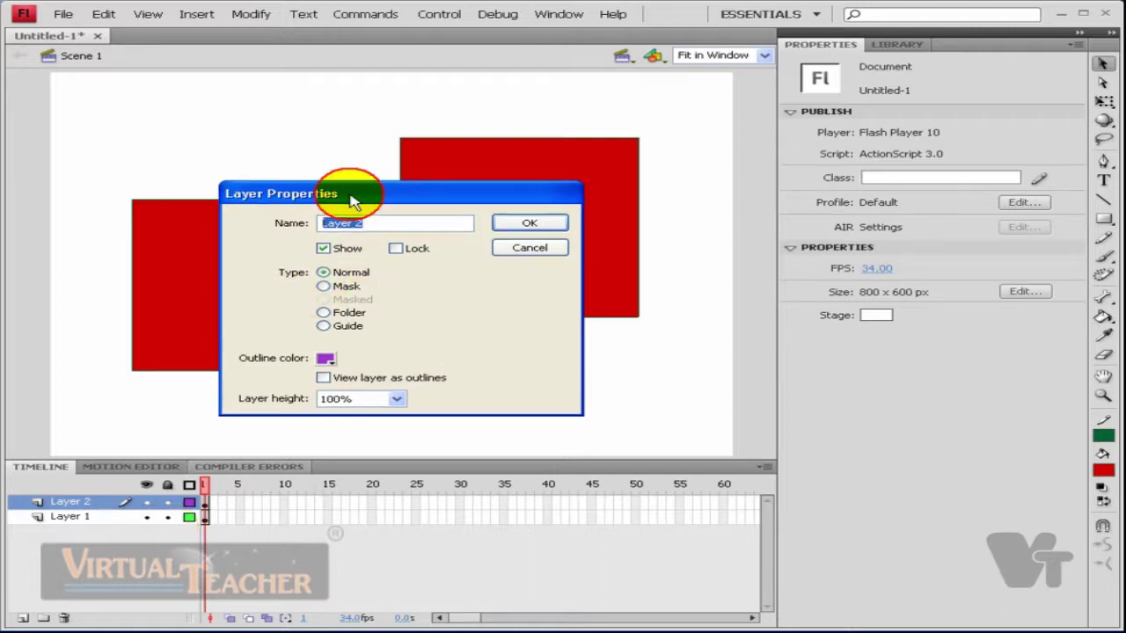
drag(352, 194, 767, 191)
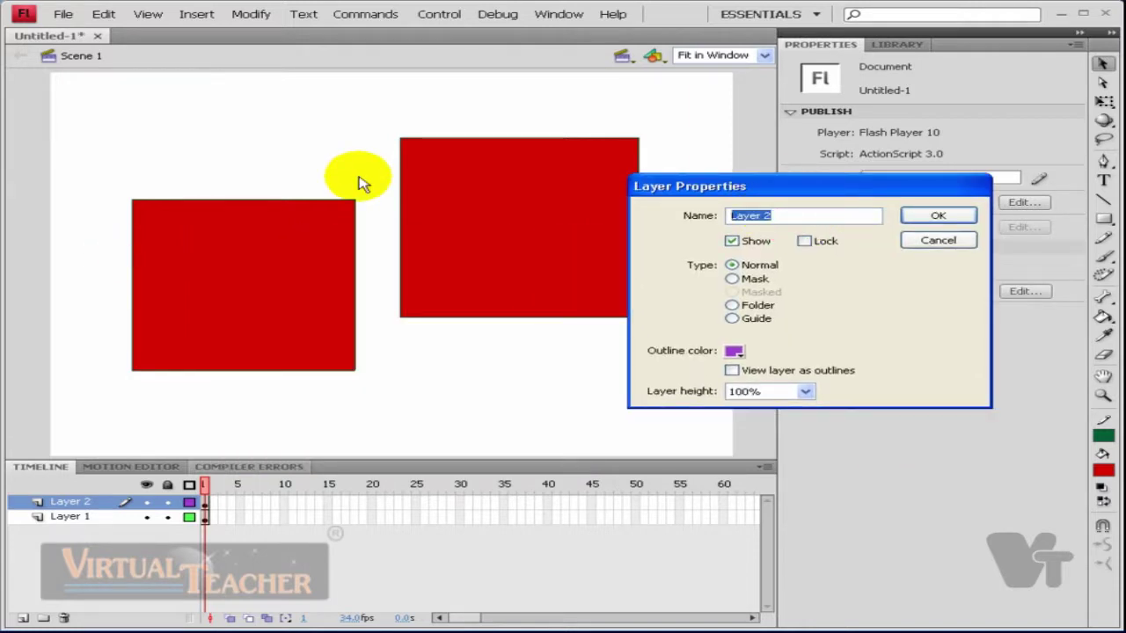
text(XX)
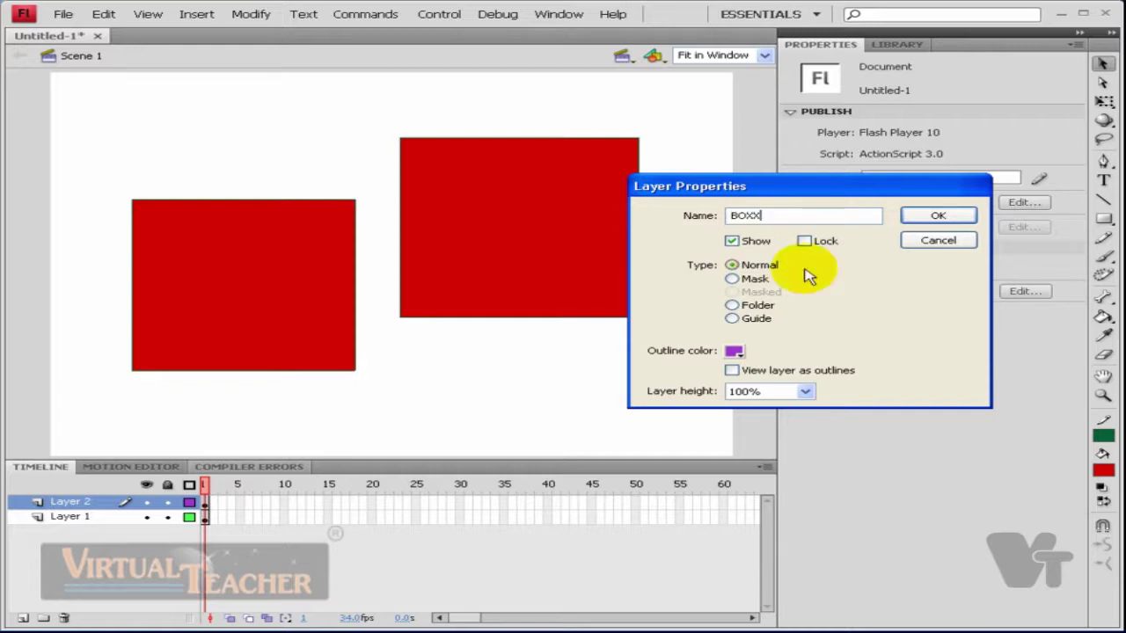
click(746, 244)
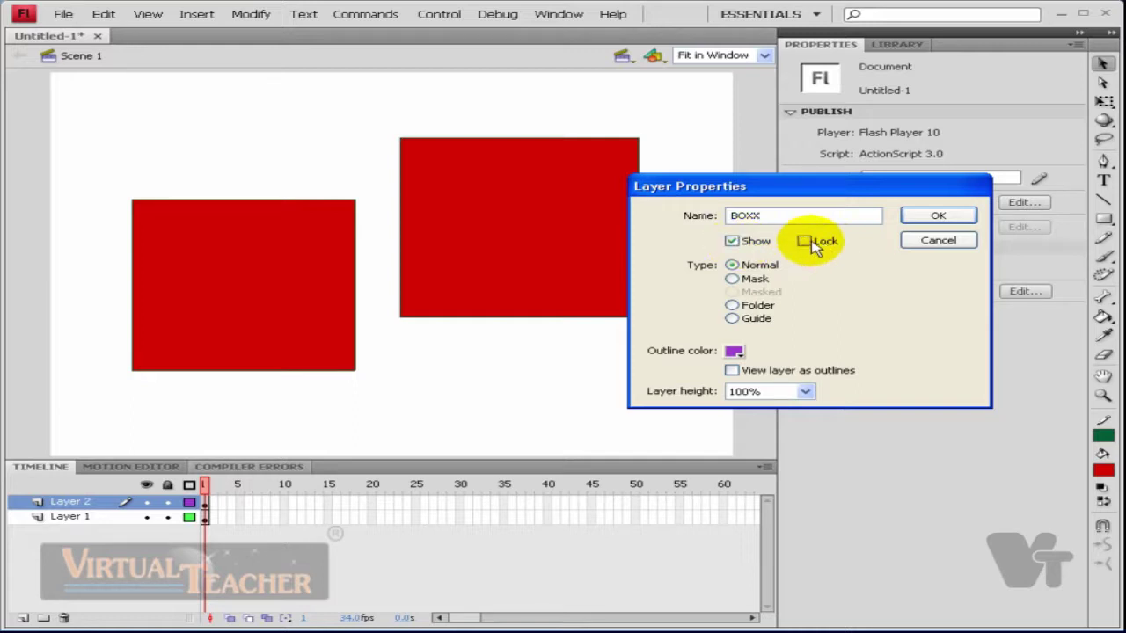
click(814, 246)
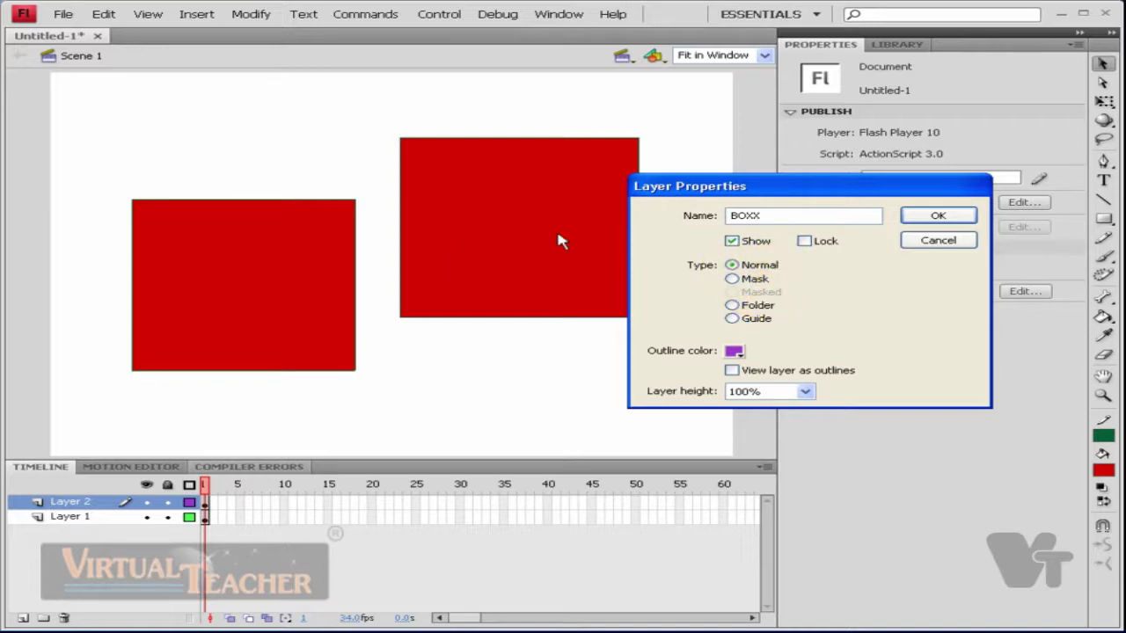
click(734, 267)
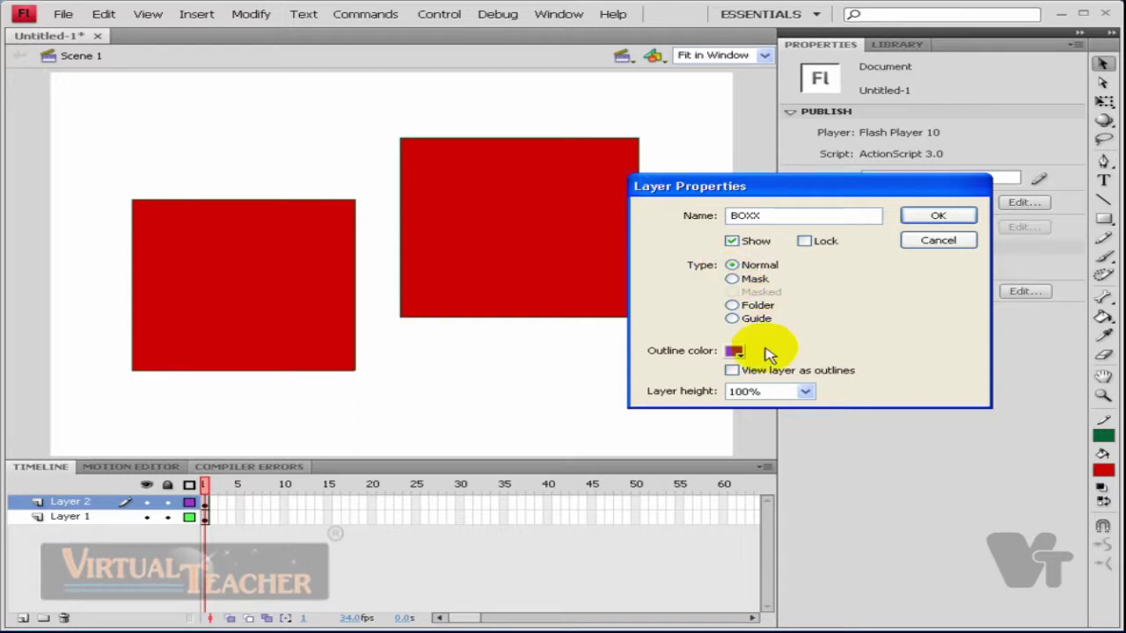
click(735, 352)
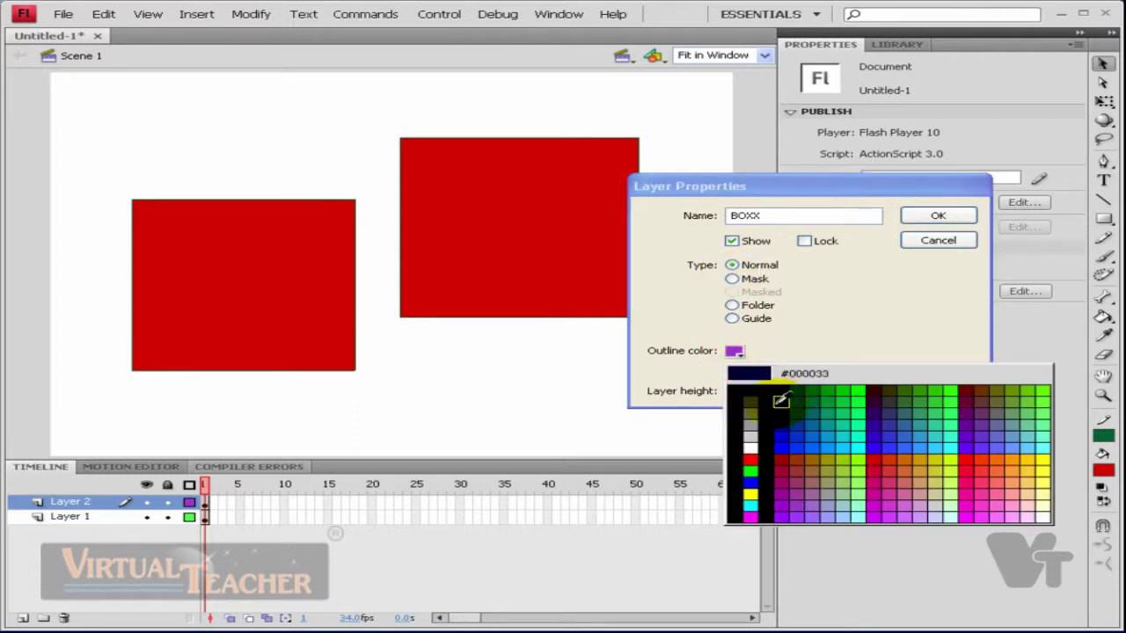
click(765, 400)
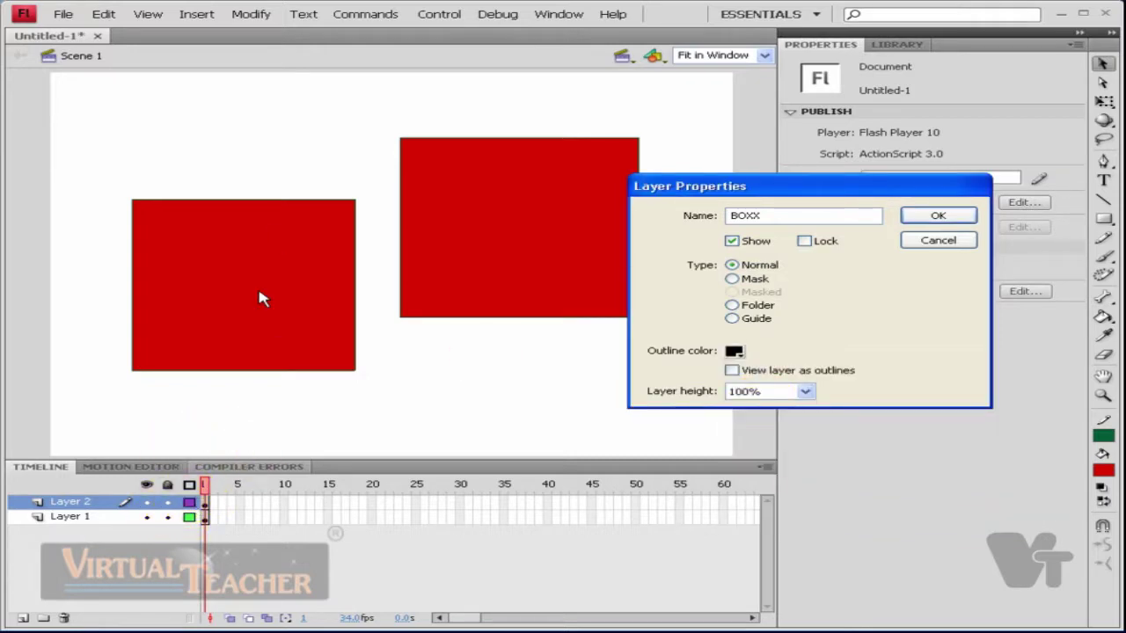
- Set the BOXX layer height to 200% and confirm the Layer Properties dialog
click(135, 253)
click(368, 240)
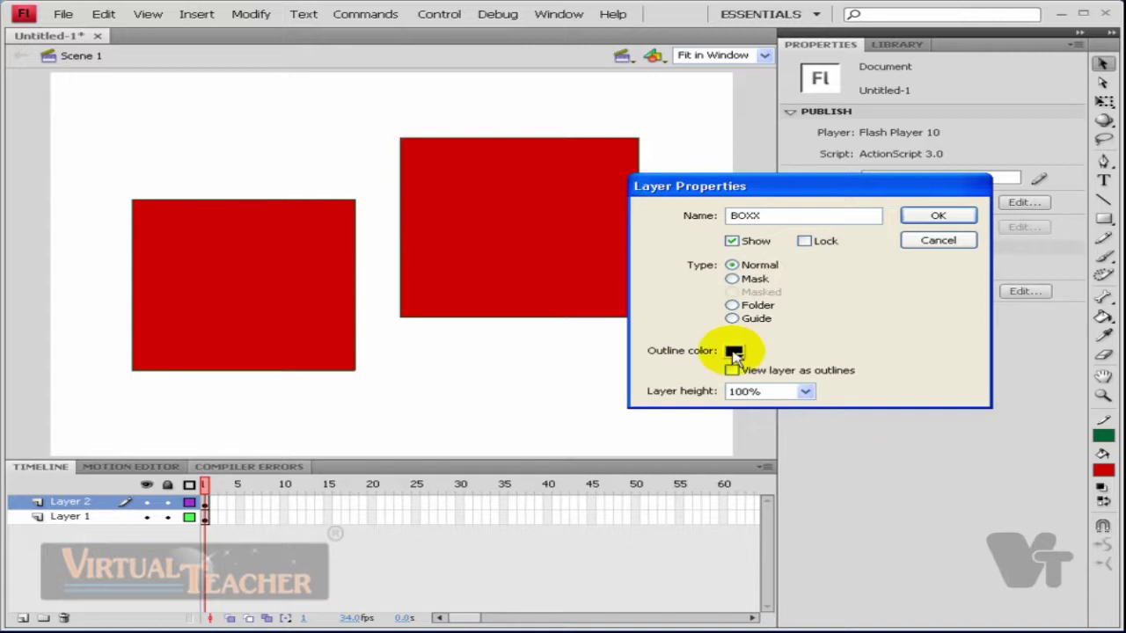
click(733, 371)
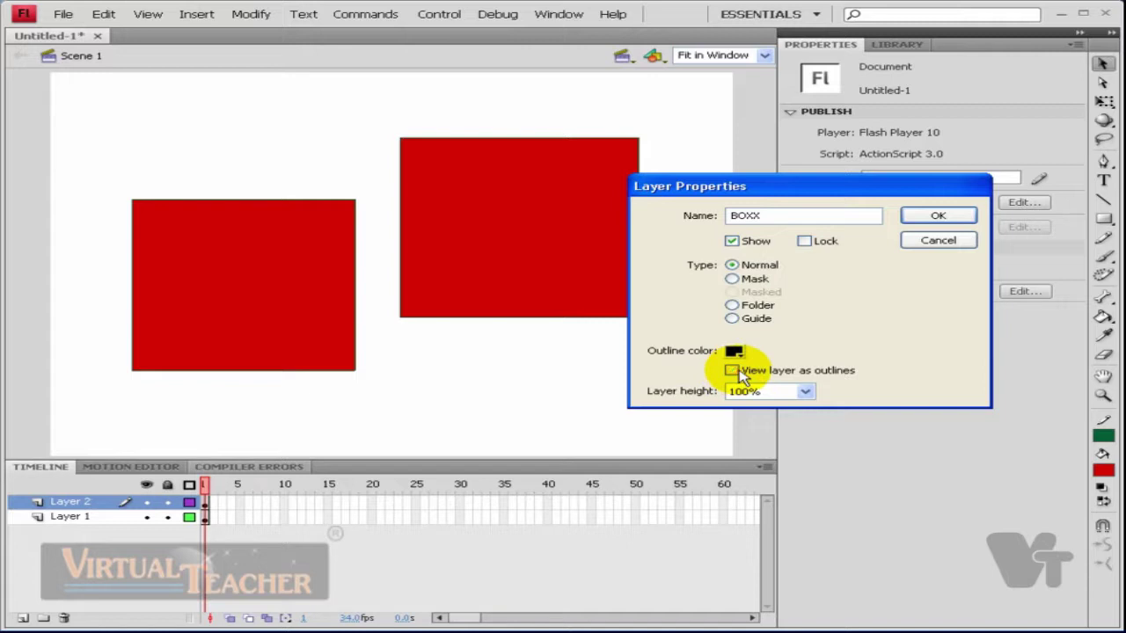
click(806, 393)
click(781, 406)
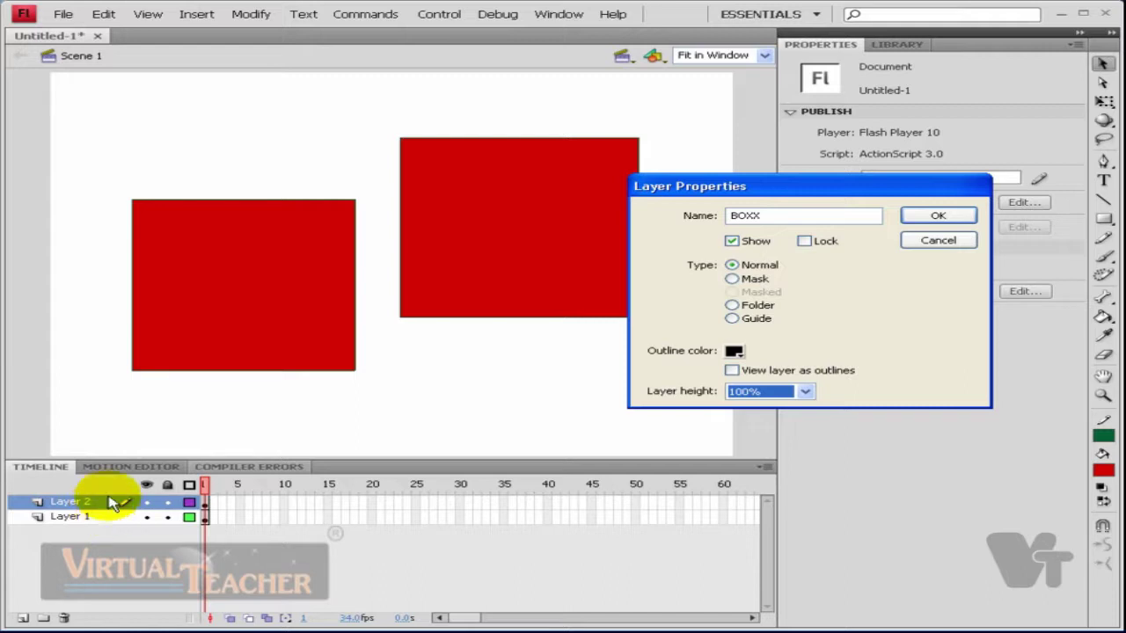
click(804, 392)
click(796, 407)
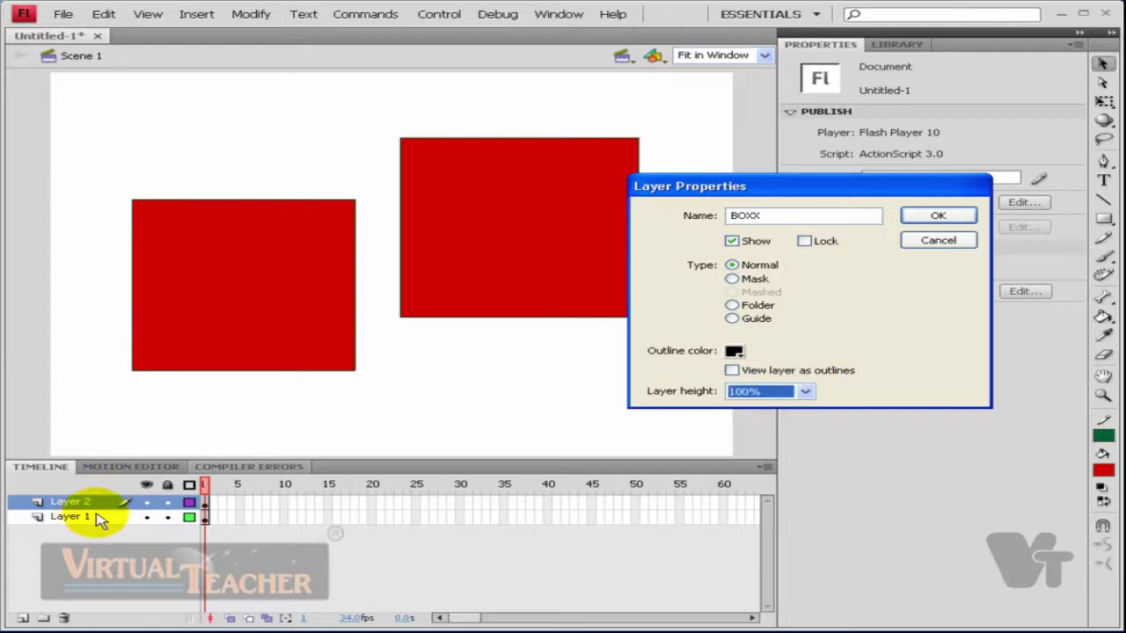
click(805, 391)
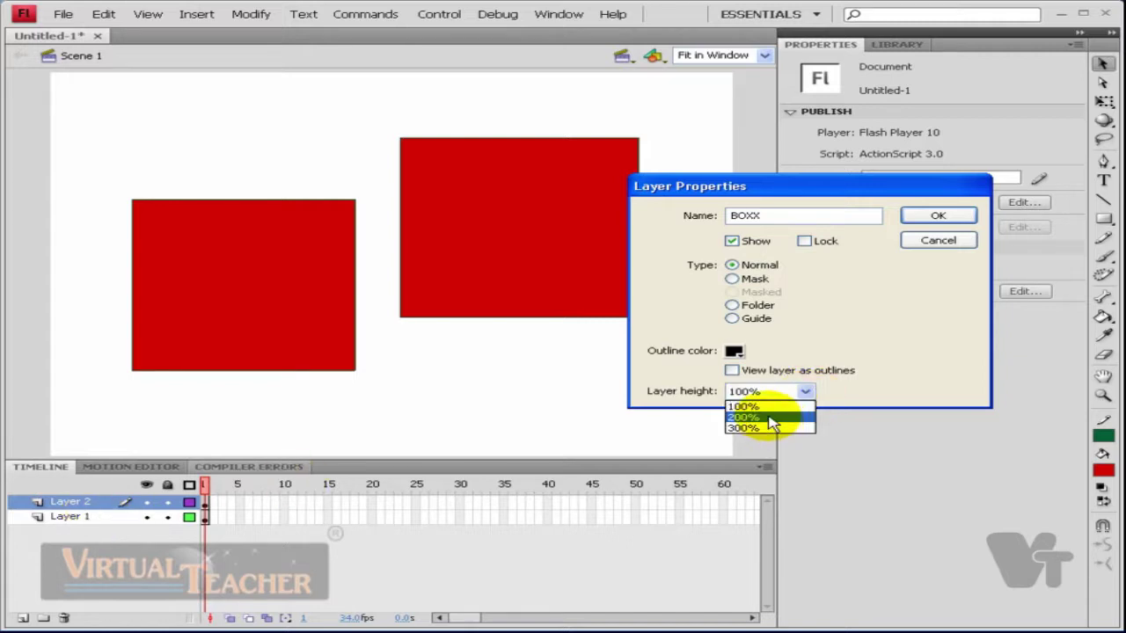
click(770, 419)
click(804, 391)
click(774, 417)
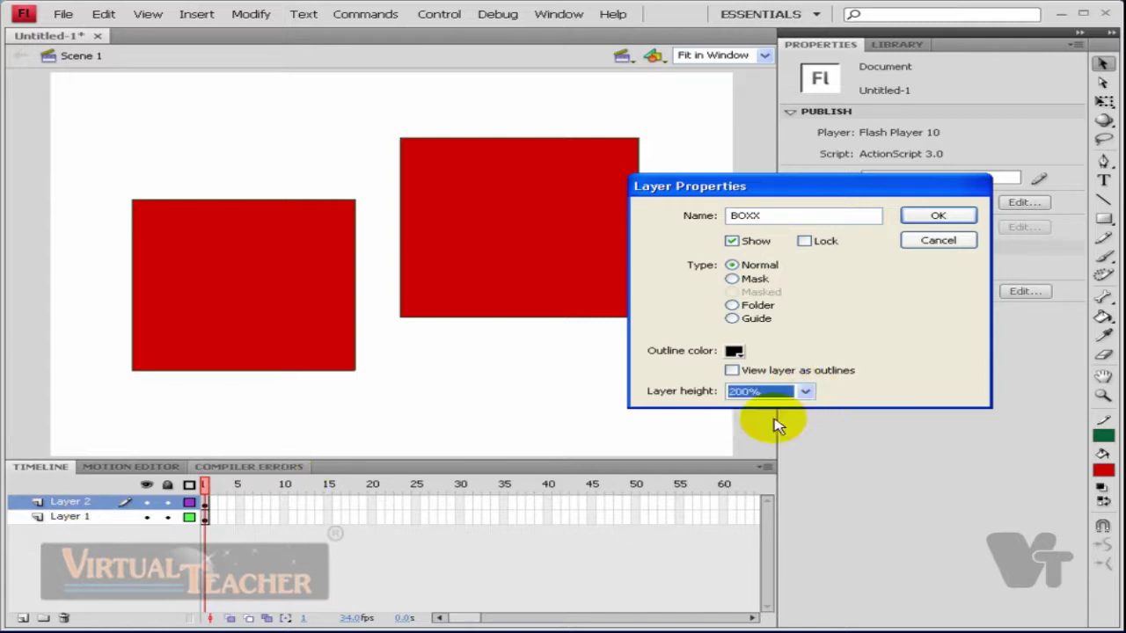
click(935, 217)
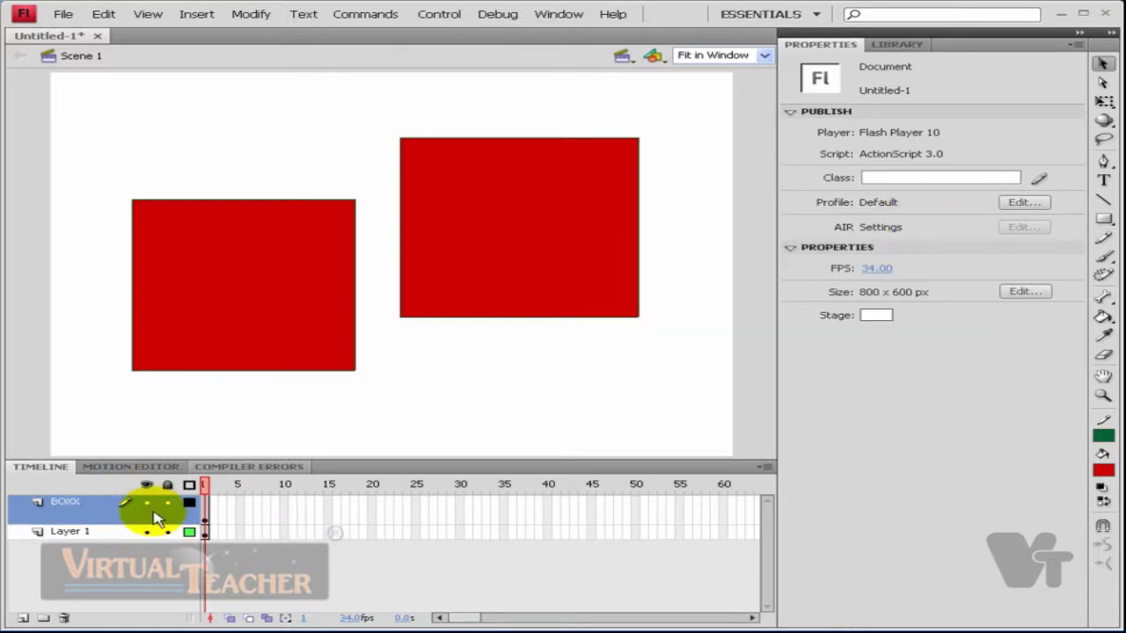
- Pull the left square's red fill and green outline apart
click(326, 364)
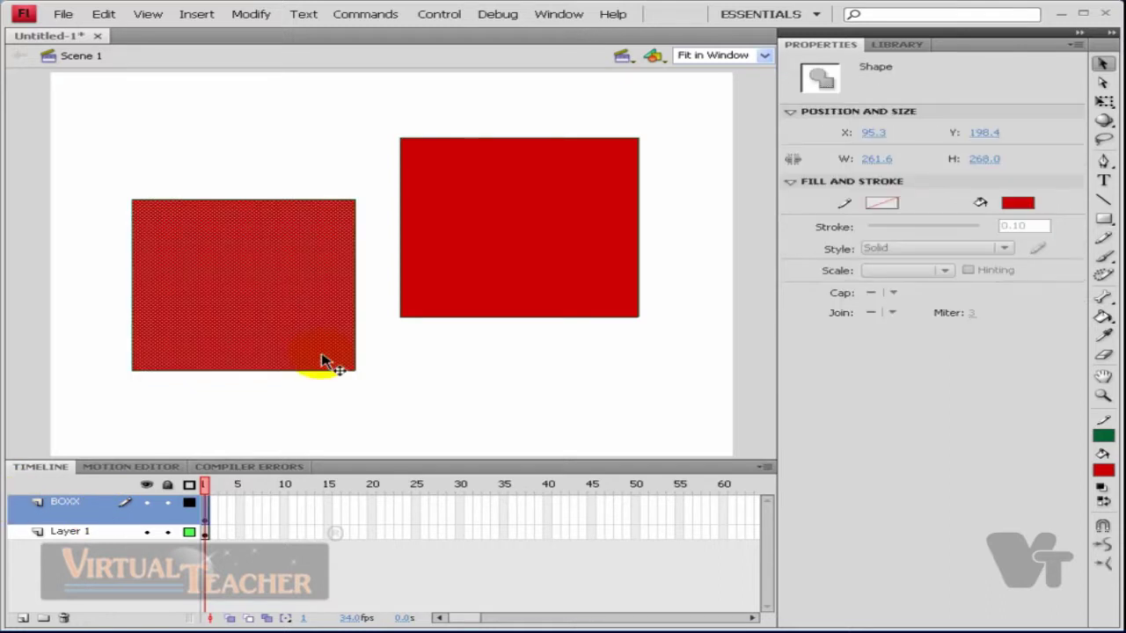
drag(327, 365, 252, 331)
click(322, 370)
drag(320, 372, 398, 416)
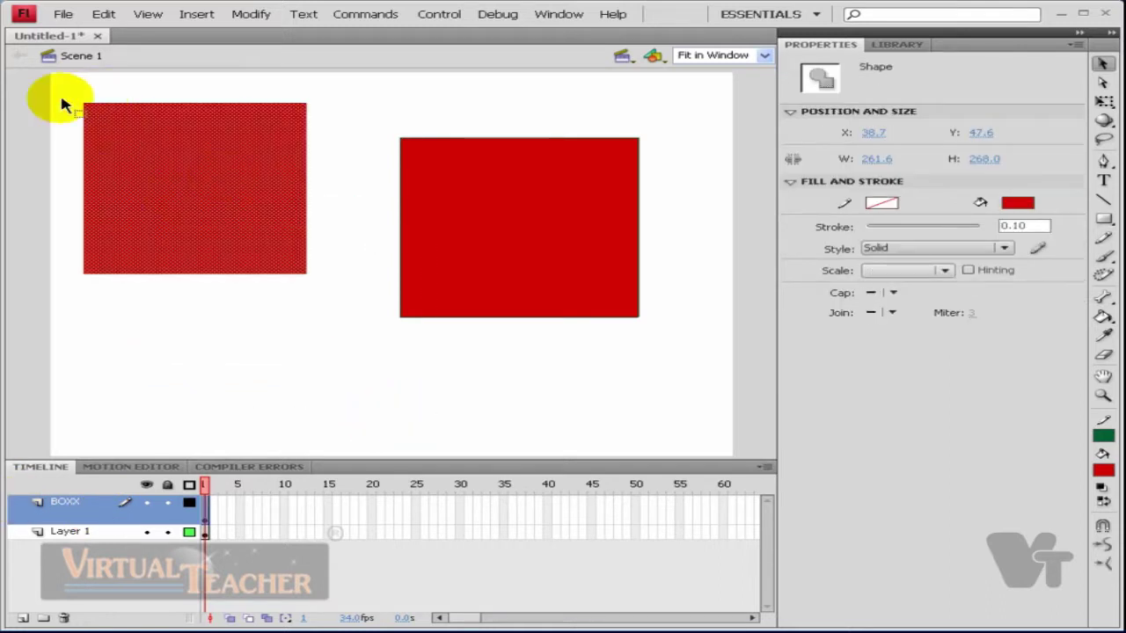
drag(62, 88, 227, 253)
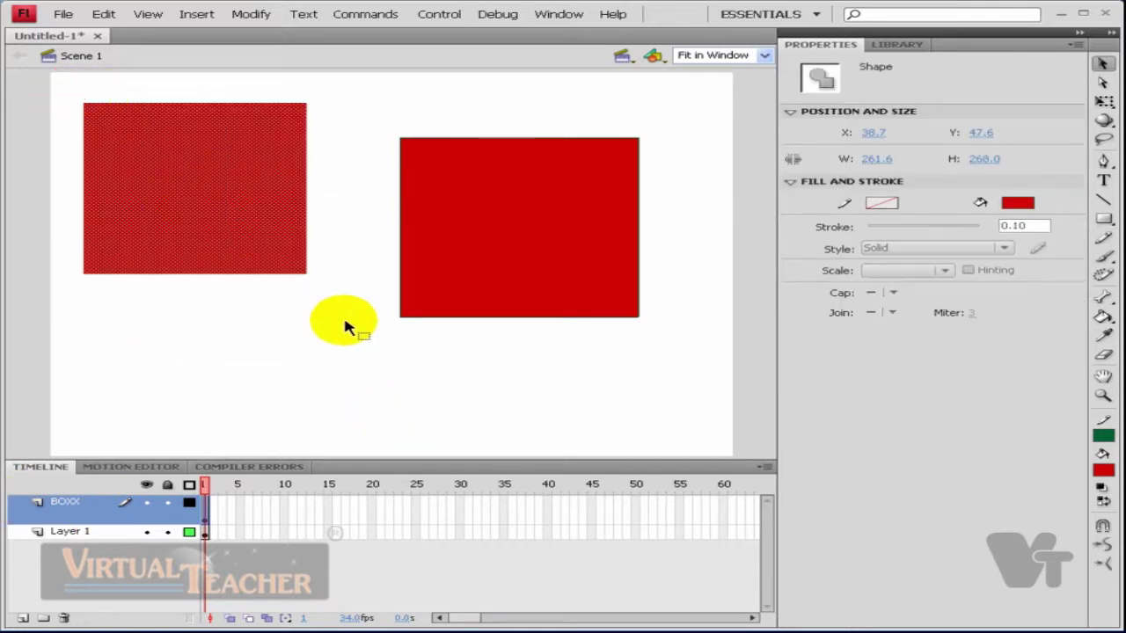
- Move the right square up, split its fill from its outline, then delete both squares
drag(379, 103, 692, 401)
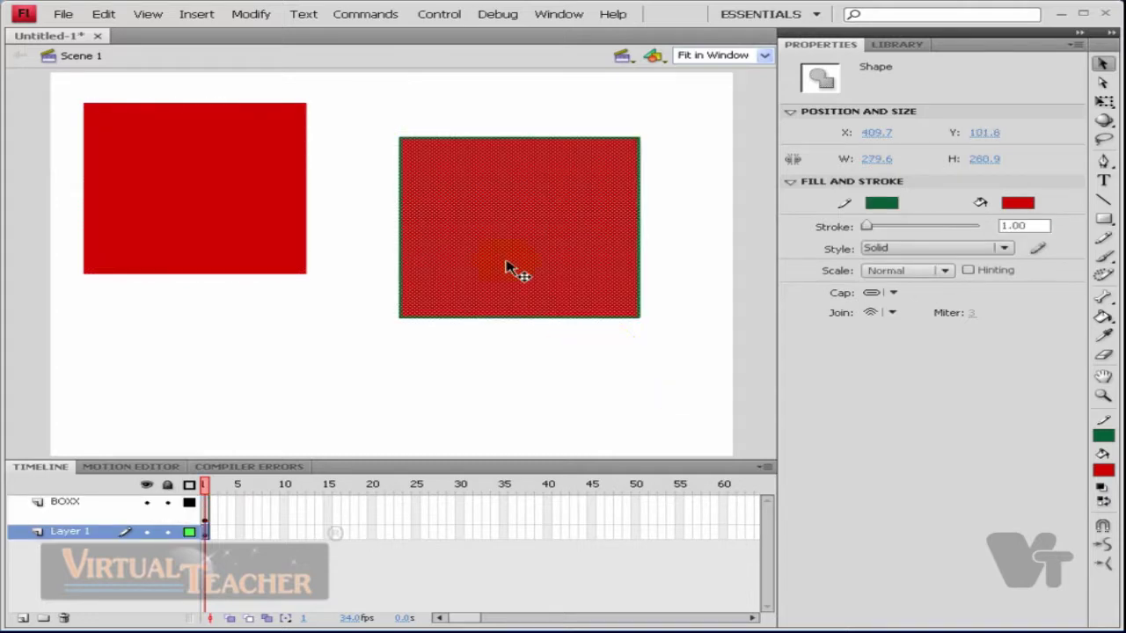
drag(508, 269, 467, 238)
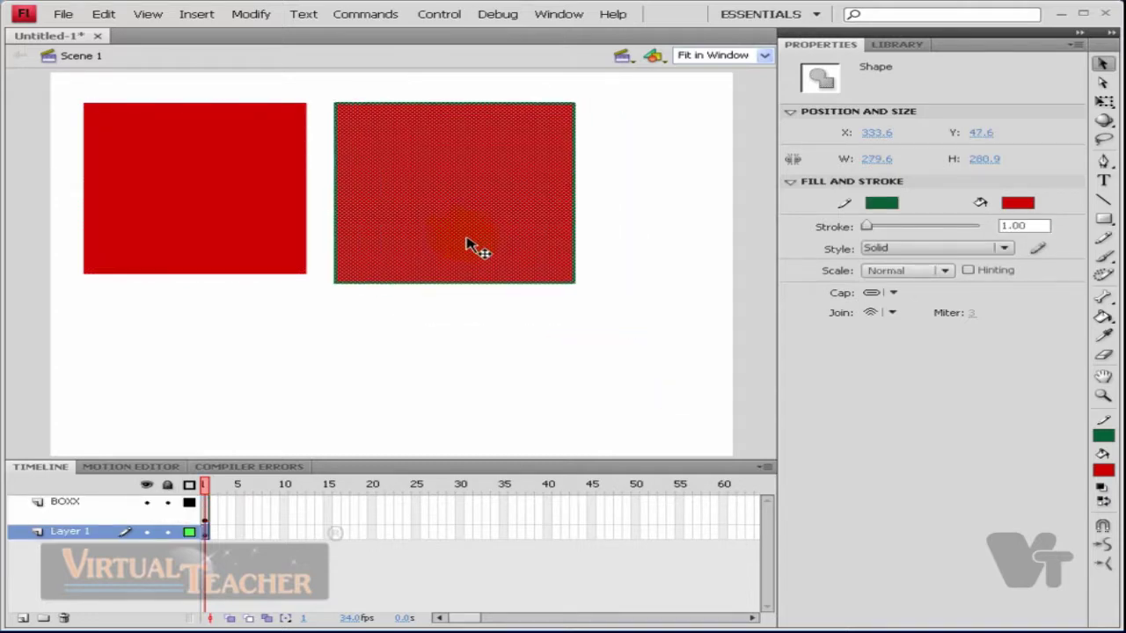
click(416, 326)
drag(432, 234, 455, 307)
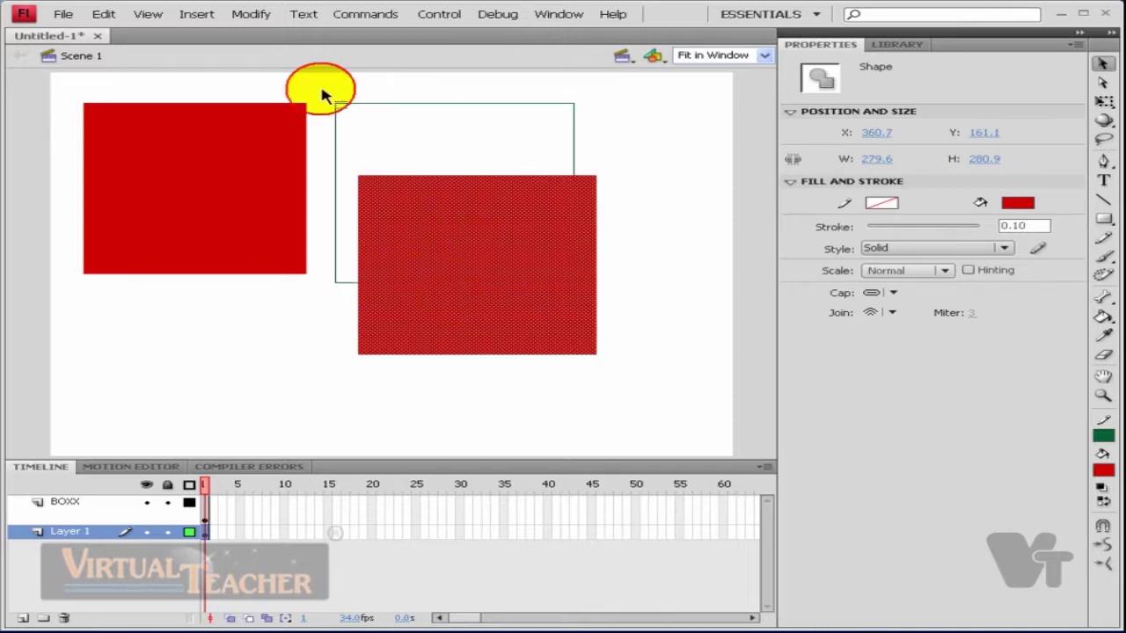
drag(319, 88, 607, 361)
key(Delete)
click(420, 349)
drag(420, 349, 396, 324)
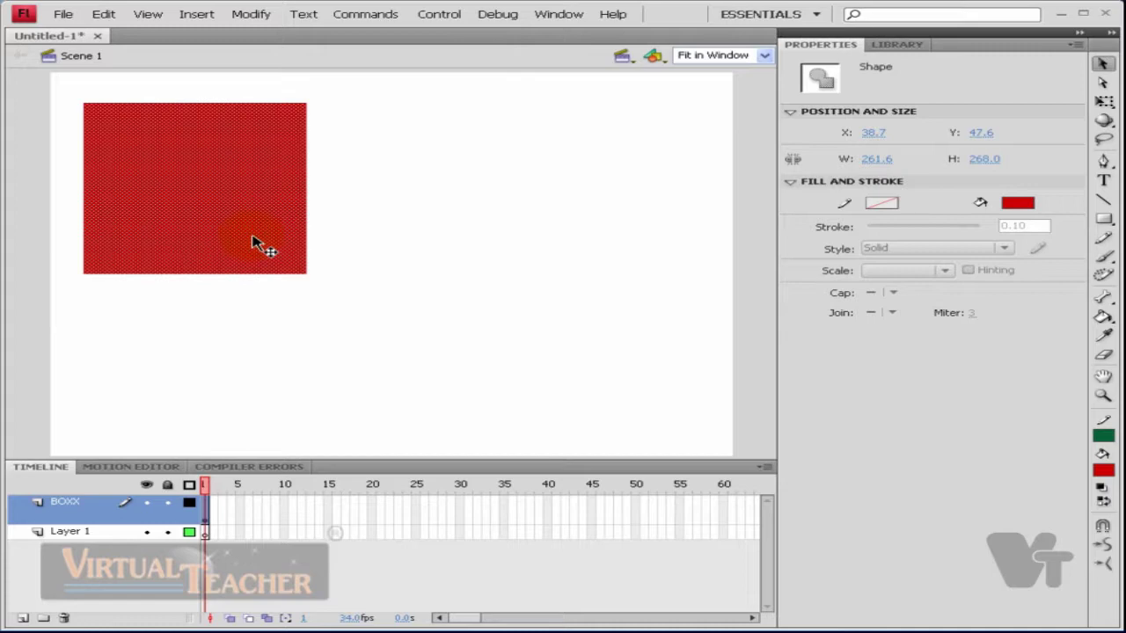
key(Delete)
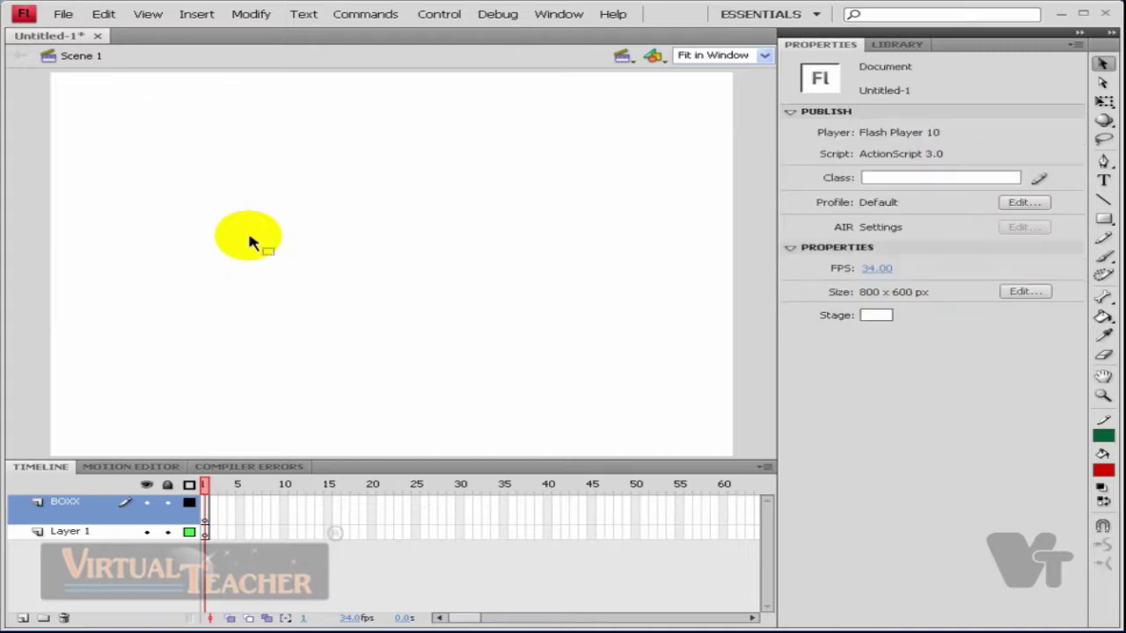
- Close Untitled-1 without saving and create a new ActionScript 3.0 Flash file
click(97, 36)
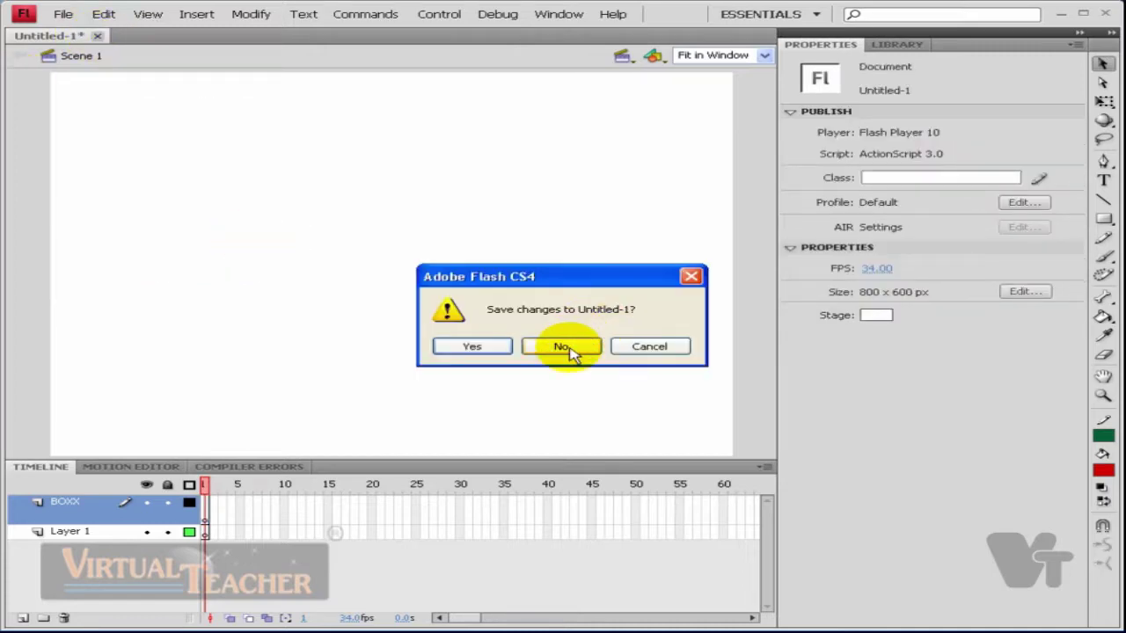
click(572, 349)
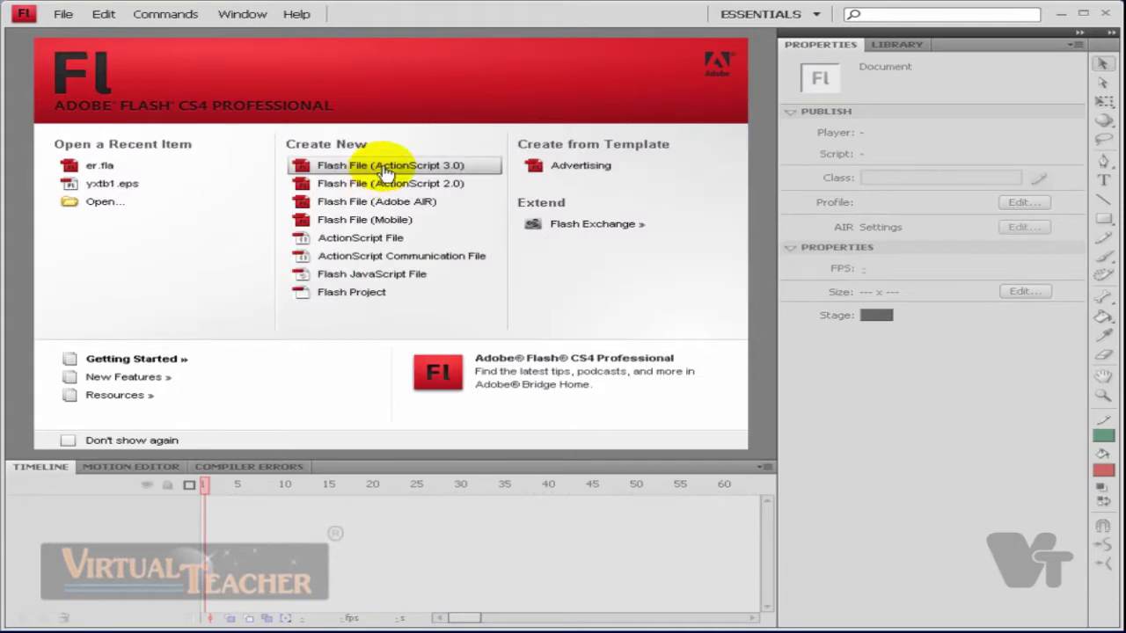
click(385, 173)
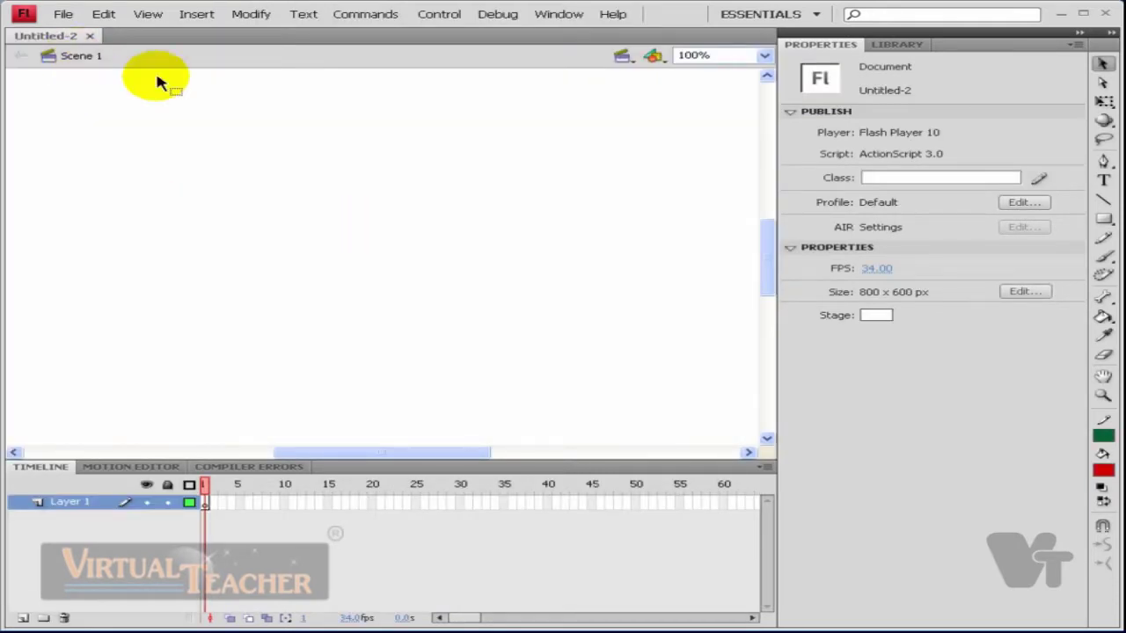
- Import the Water lilies picture to the stage and zoom out to see it whole
click(63, 14)
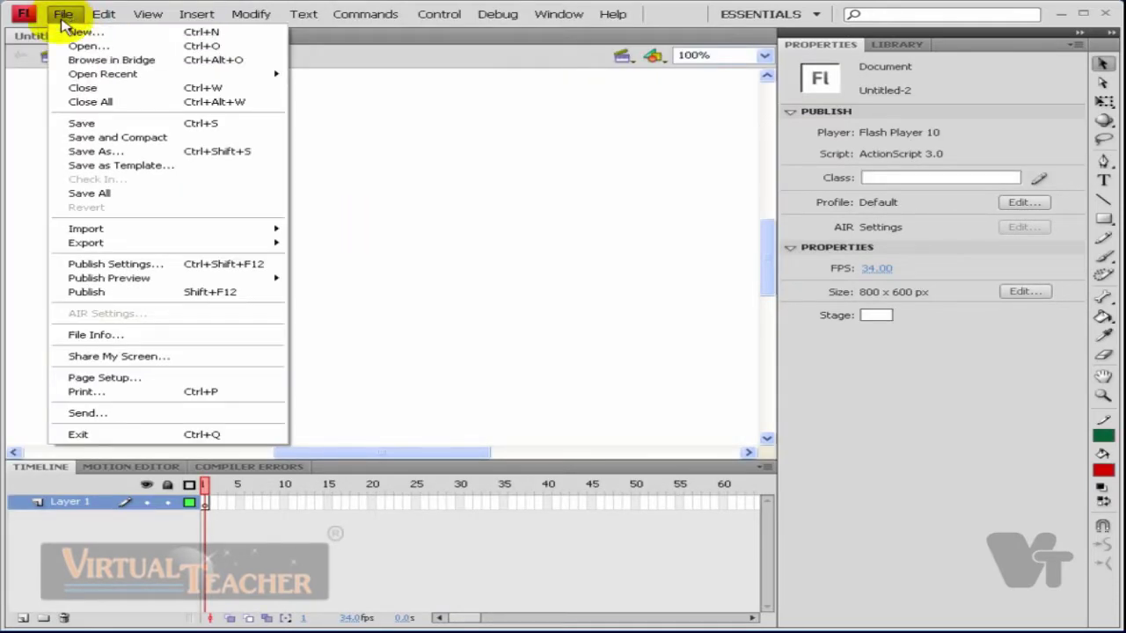
mouse_move(131, 229)
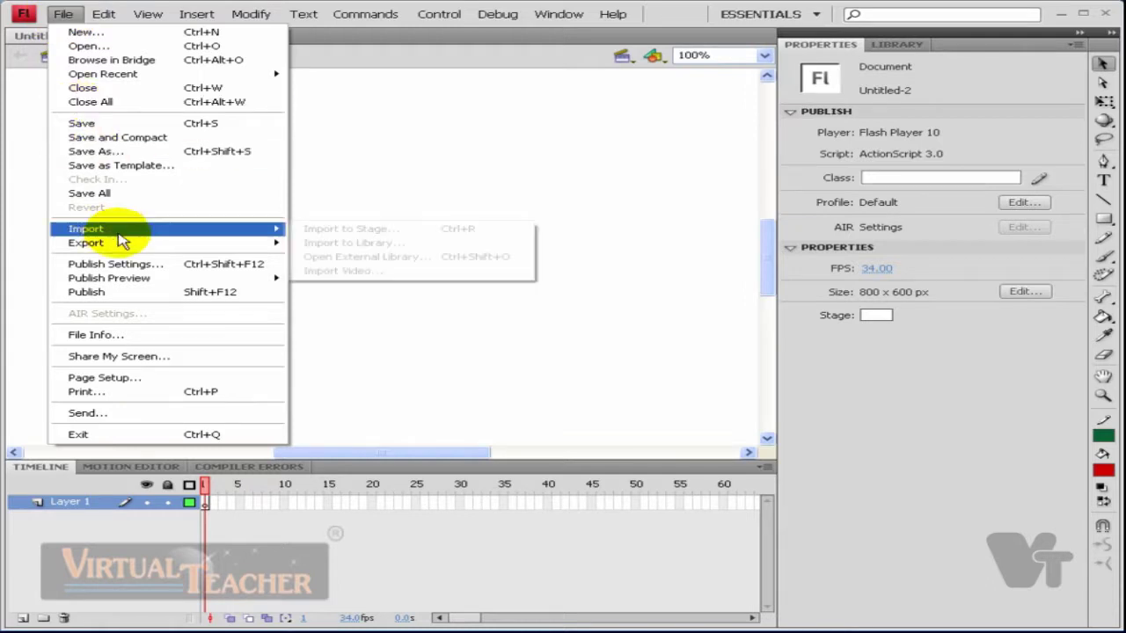
click(376, 229)
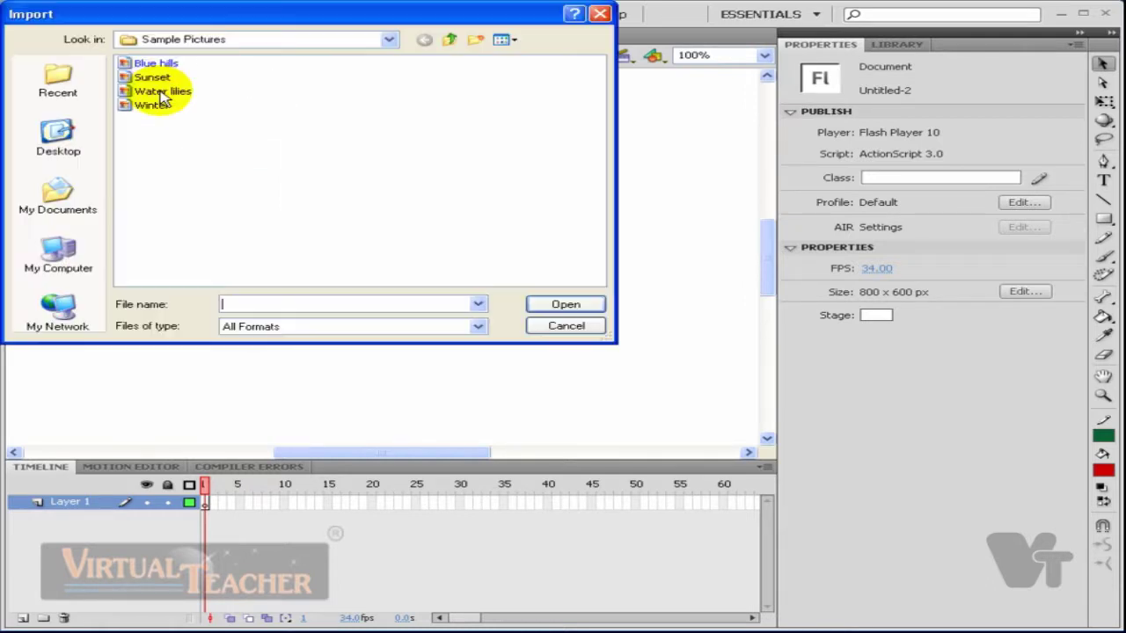
click(162, 92)
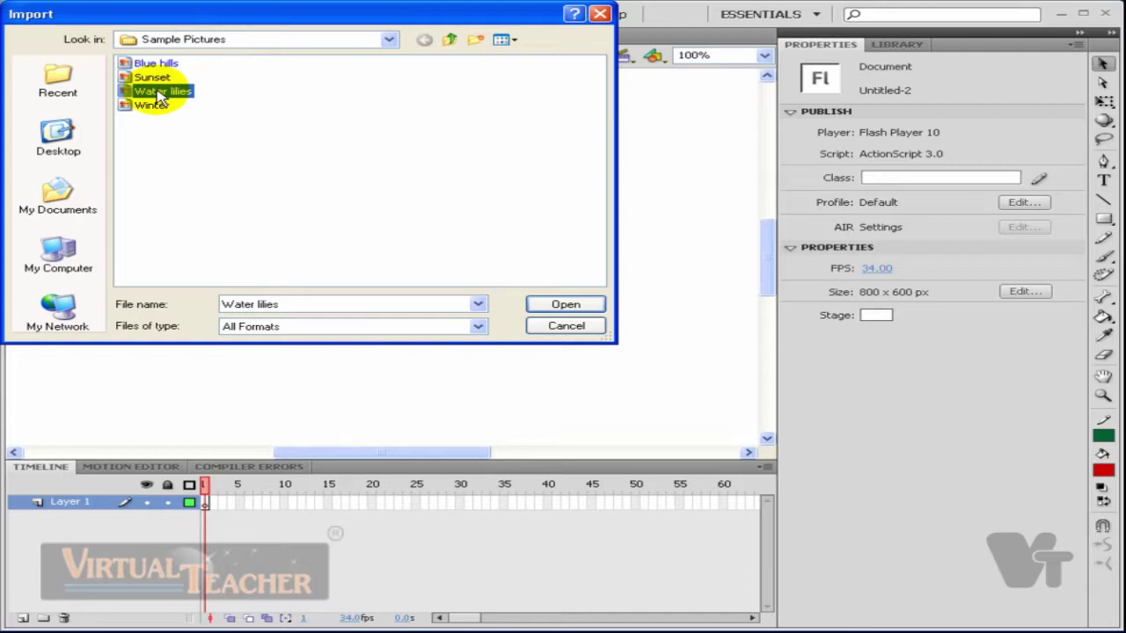
click(567, 304)
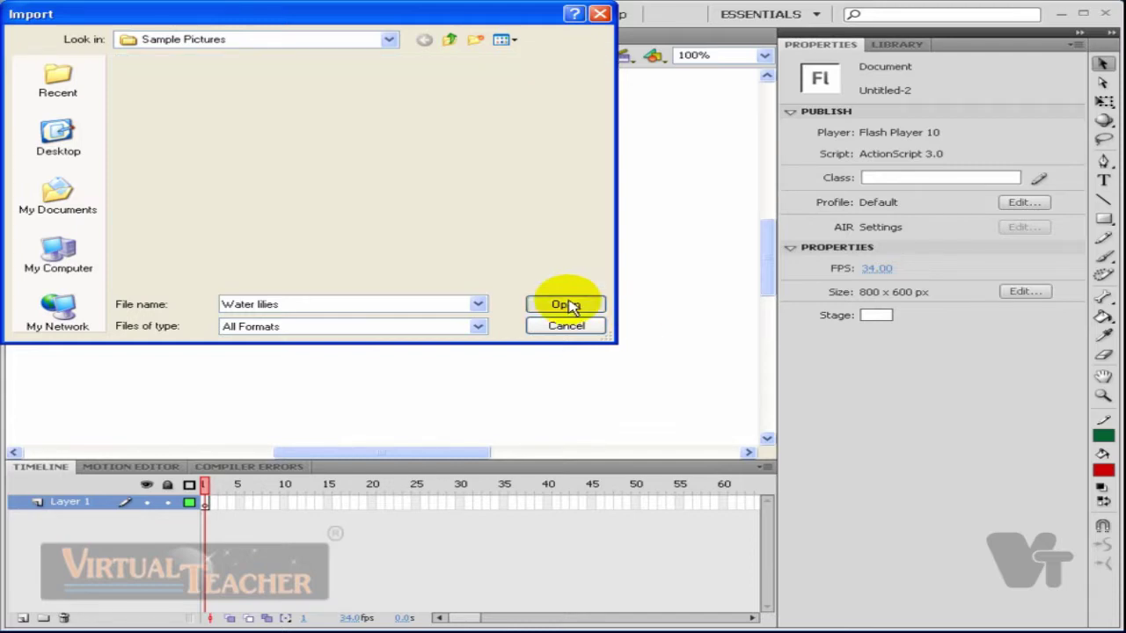
key(ctrl+minus)
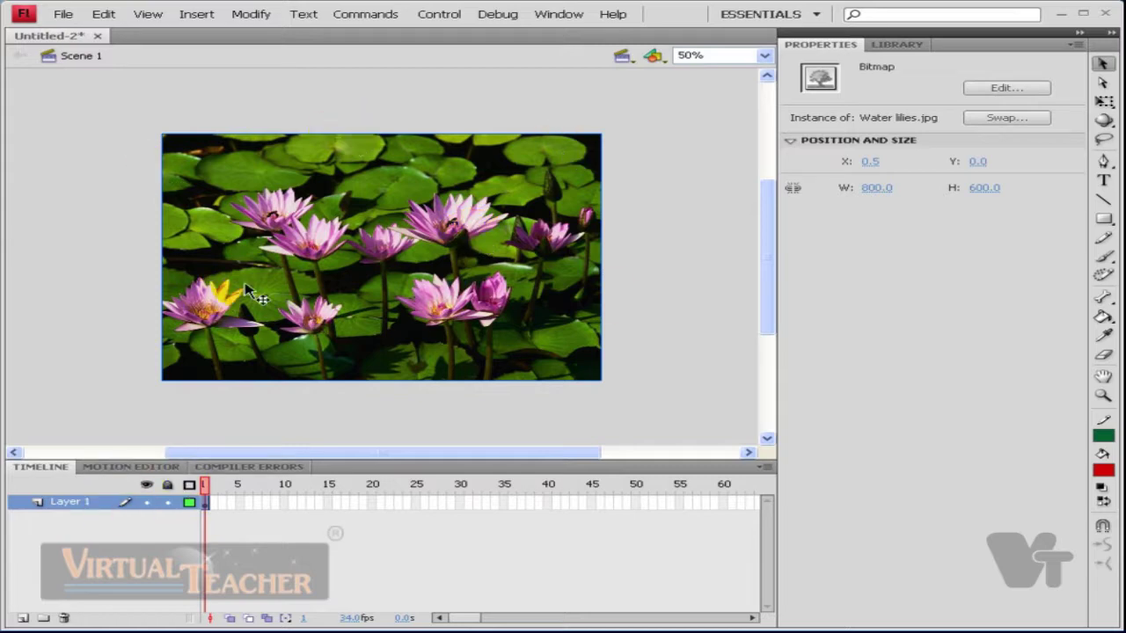
- Add Layer 2, choose the Pen tool, and zoom in on the front lily
click(22, 618)
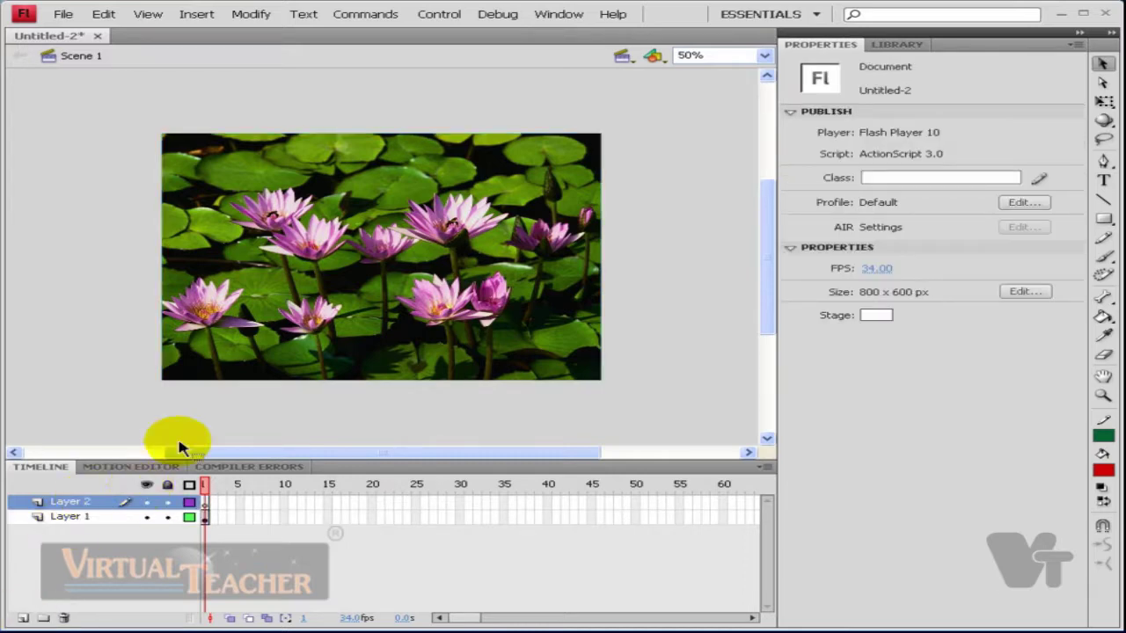
click(1104, 222)
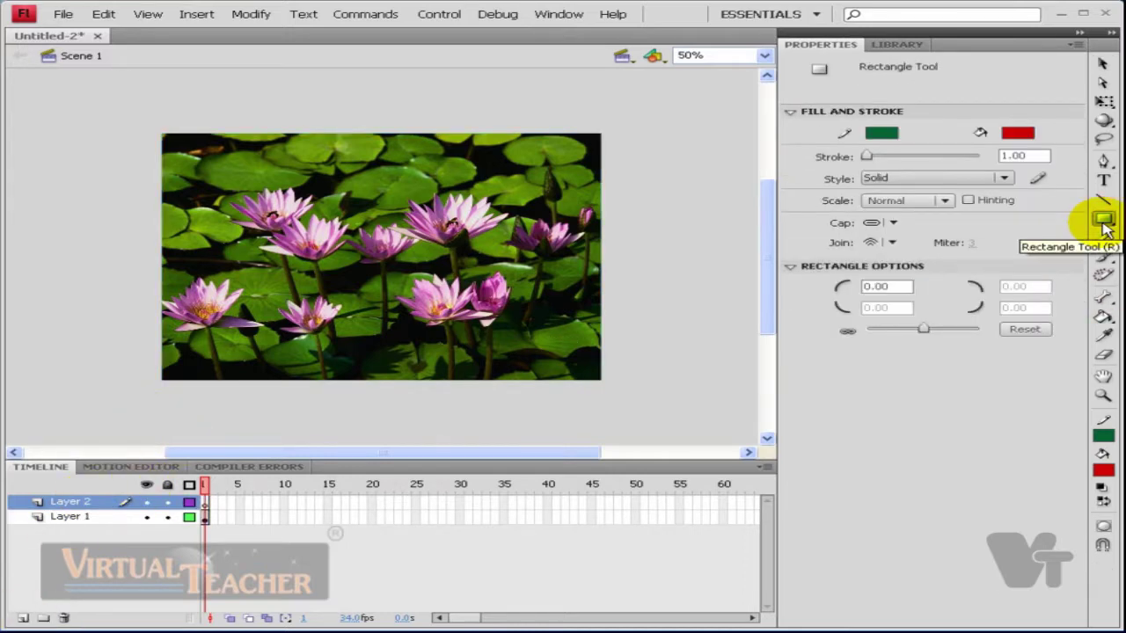
click(1105, 222)
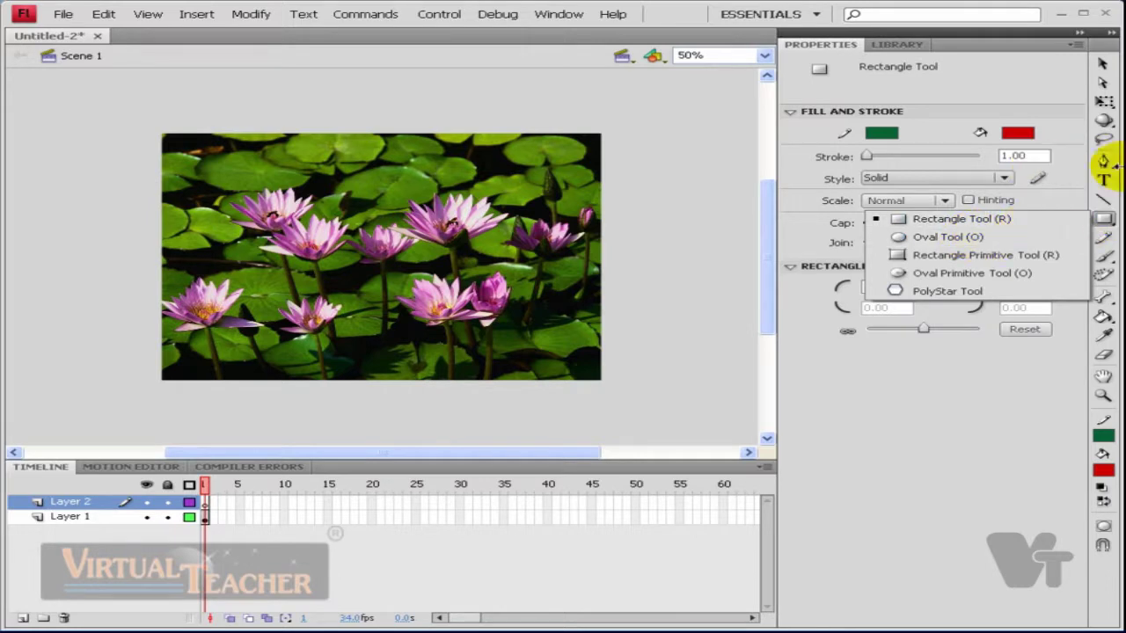
click(1104, 163)
ctrl+click(469, 327)
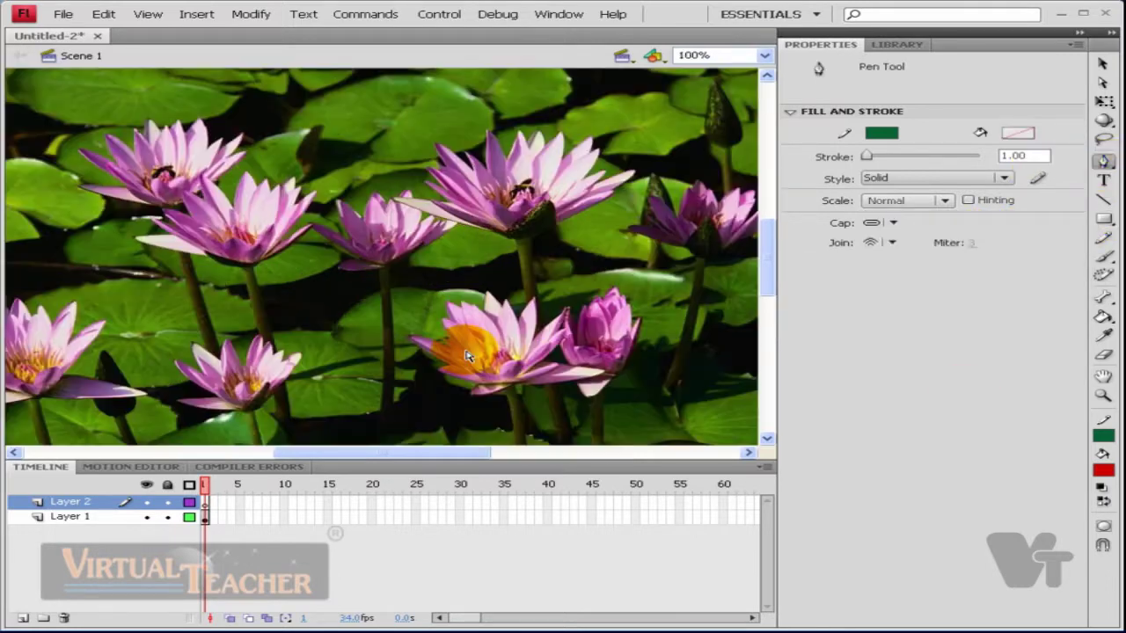
ctrl+click(548, 359)
- Trace the lily's outline with the Pen along the lower and left petals and across the top
drag(558, 386, 417, 238)
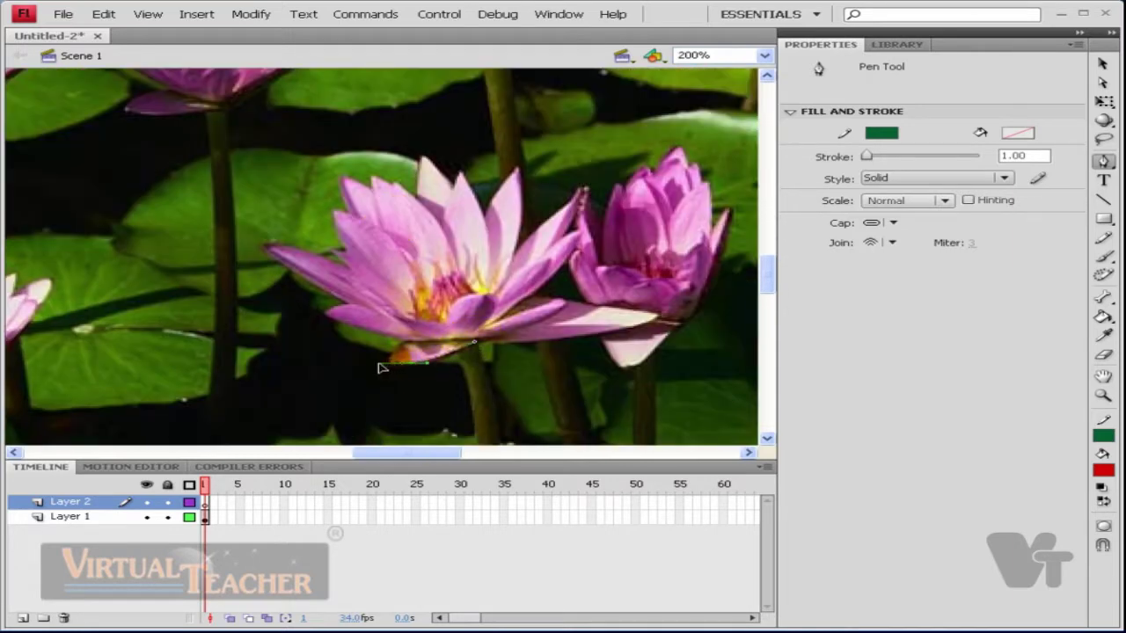
drag(386, 363, 347, 328)
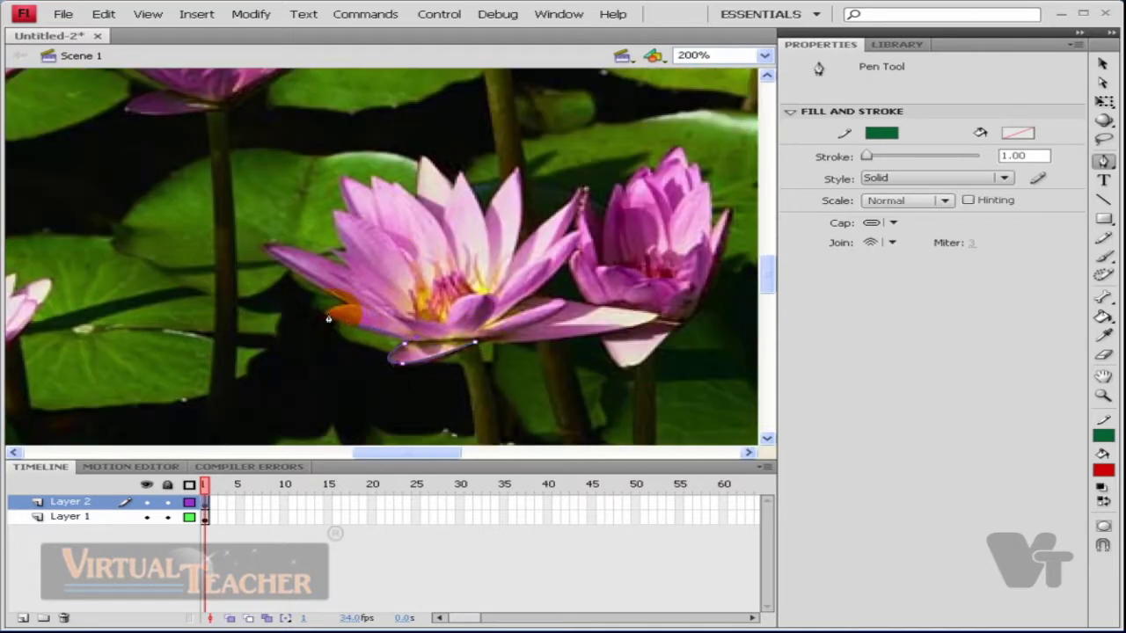
click(306, 285)
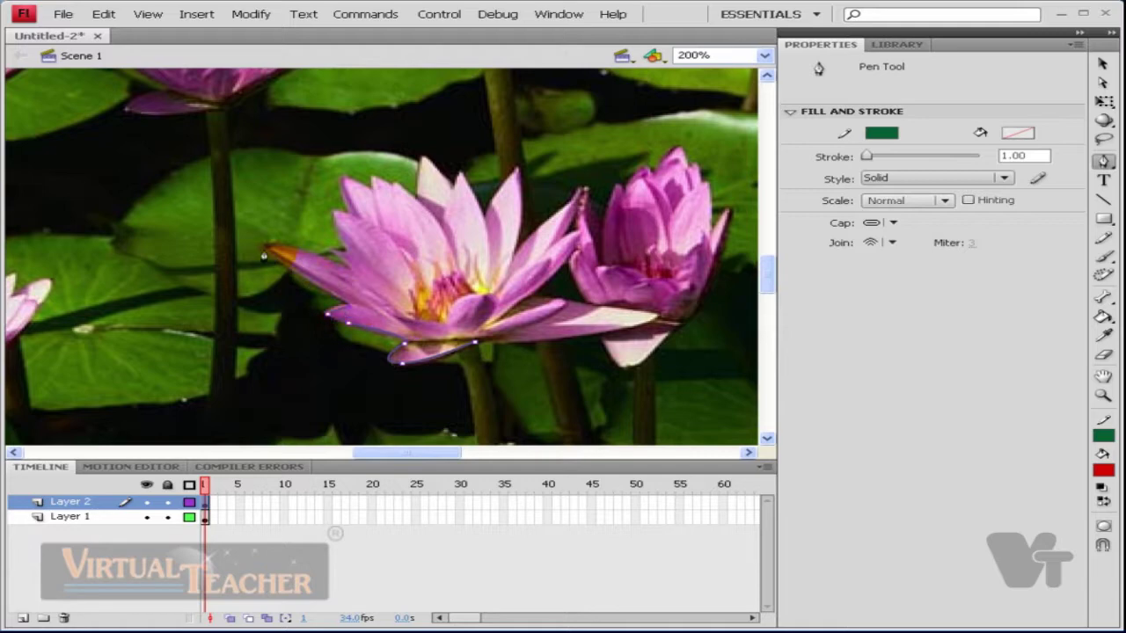
click(346, 257)
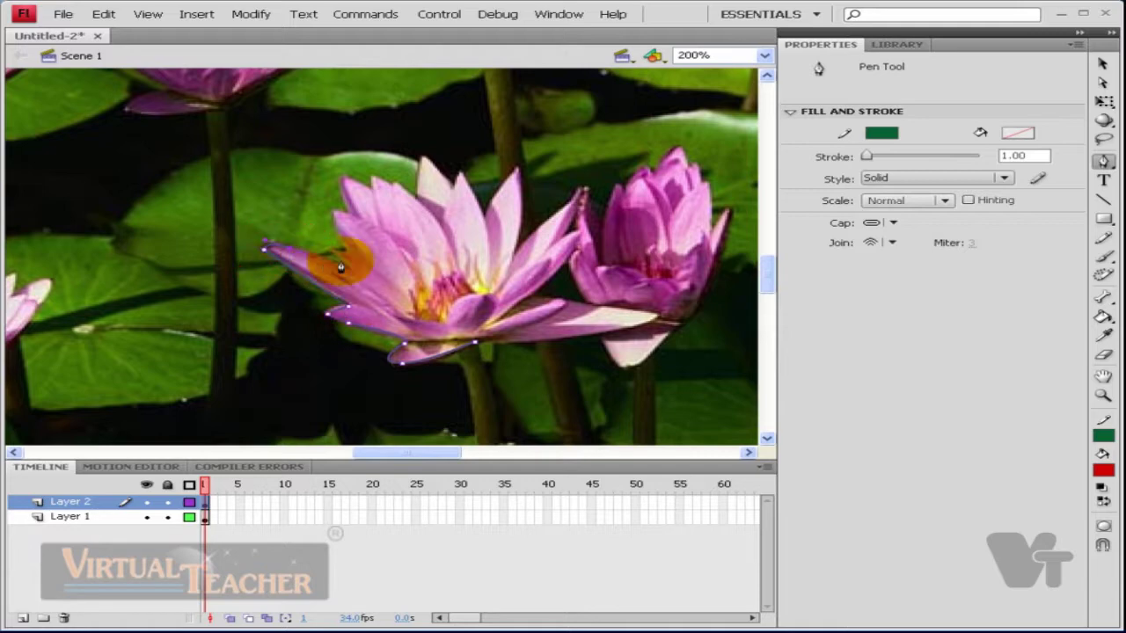
click(335, 212)
click(344, 178)
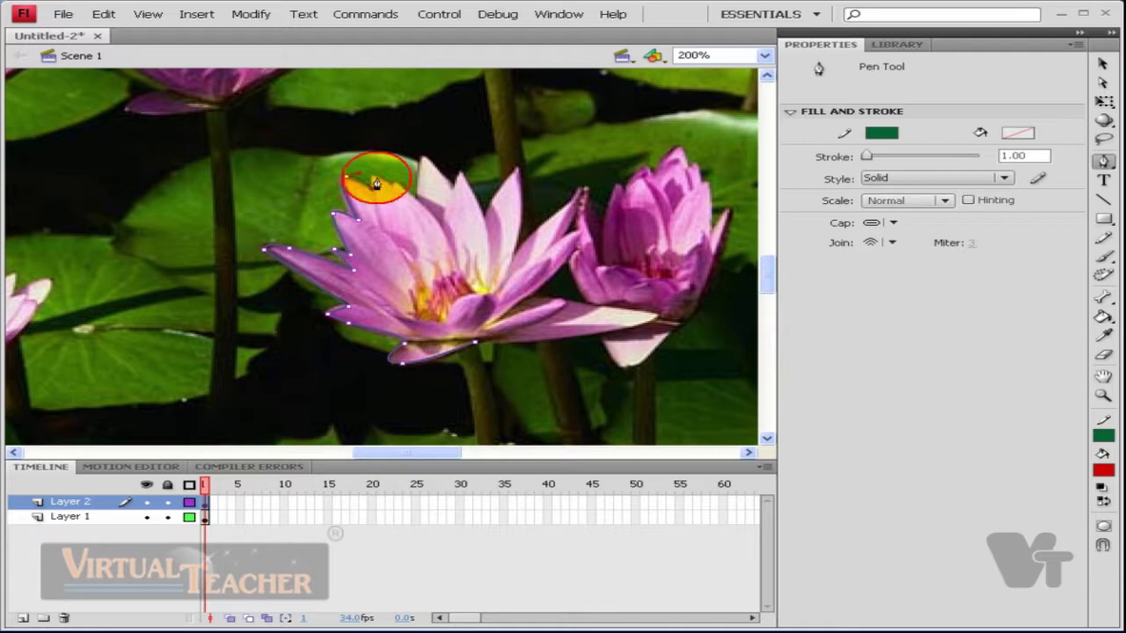
click(396, 187)
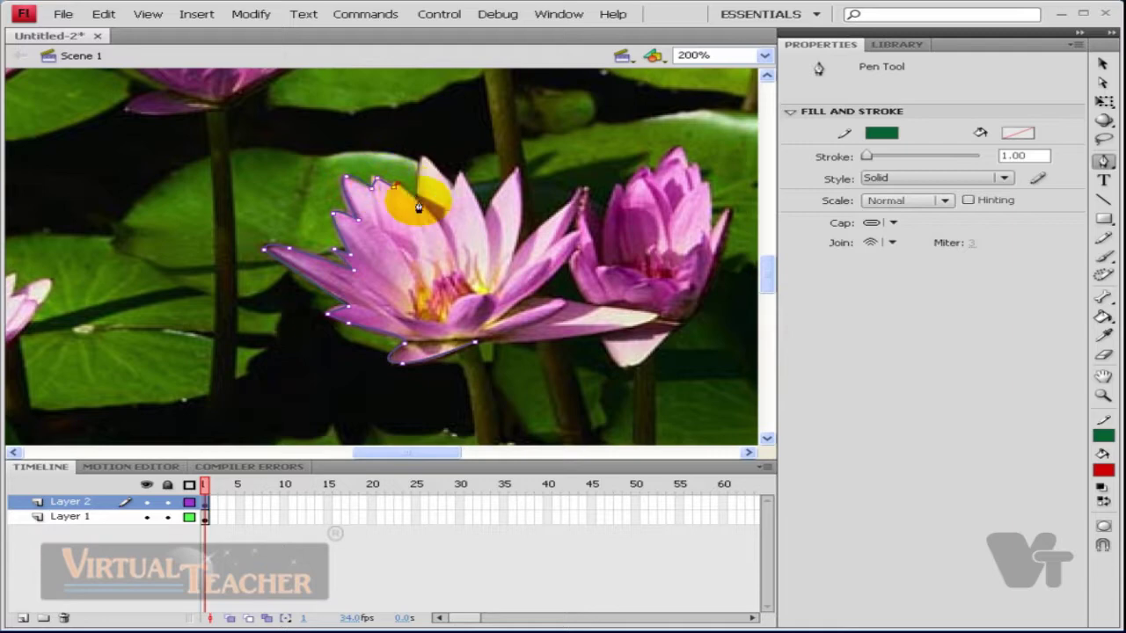
click(424, 159)
click(458, 185)
click(483, 213)
- Continue the outline around the right petals and close it at the starting point
click(519, 167)
click(513, 256)
click(580, 195)
click(570, 235)
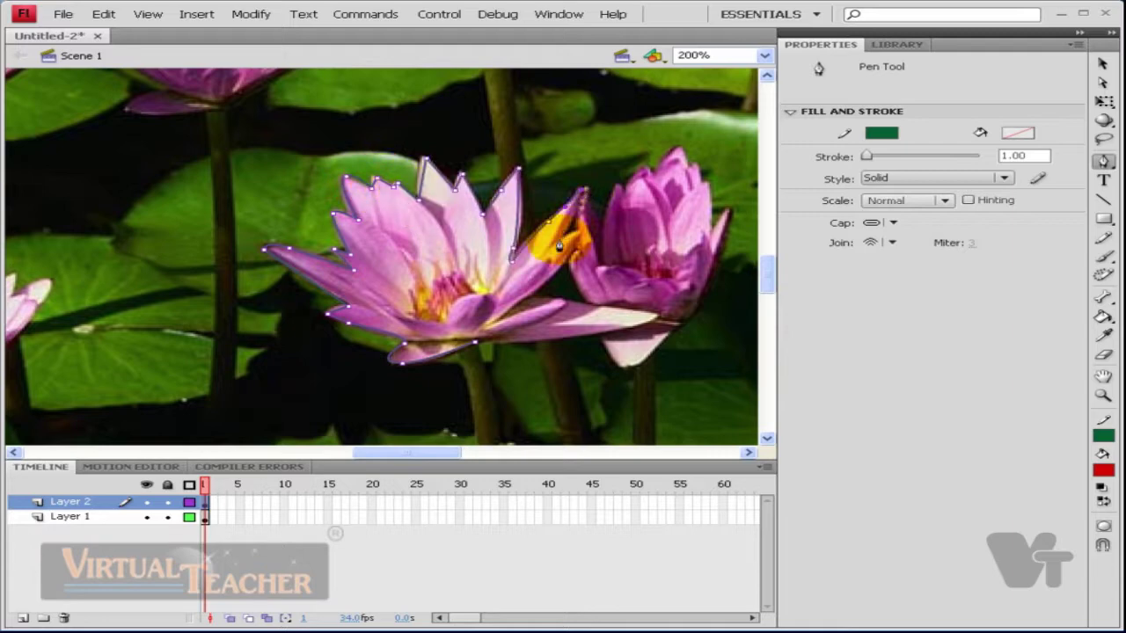
click(655, 313)
click(563, 306)
click(509, 347)
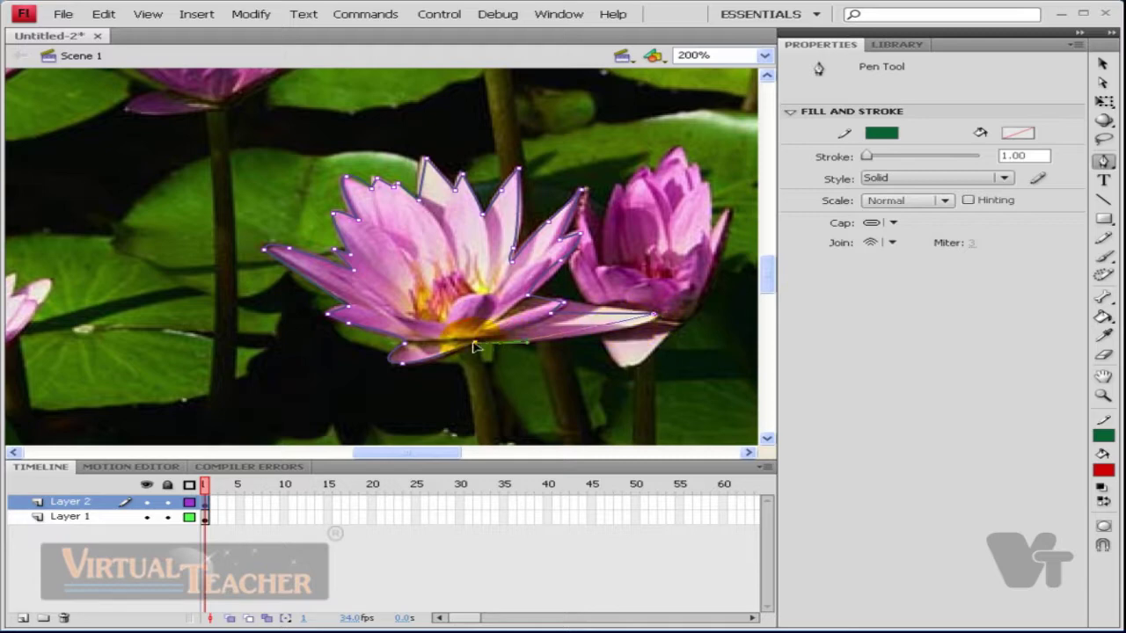
click(473, 349)
- Select the closed lily outline and pick the Paint Bucket to fill it magenta
click(1102, 63)
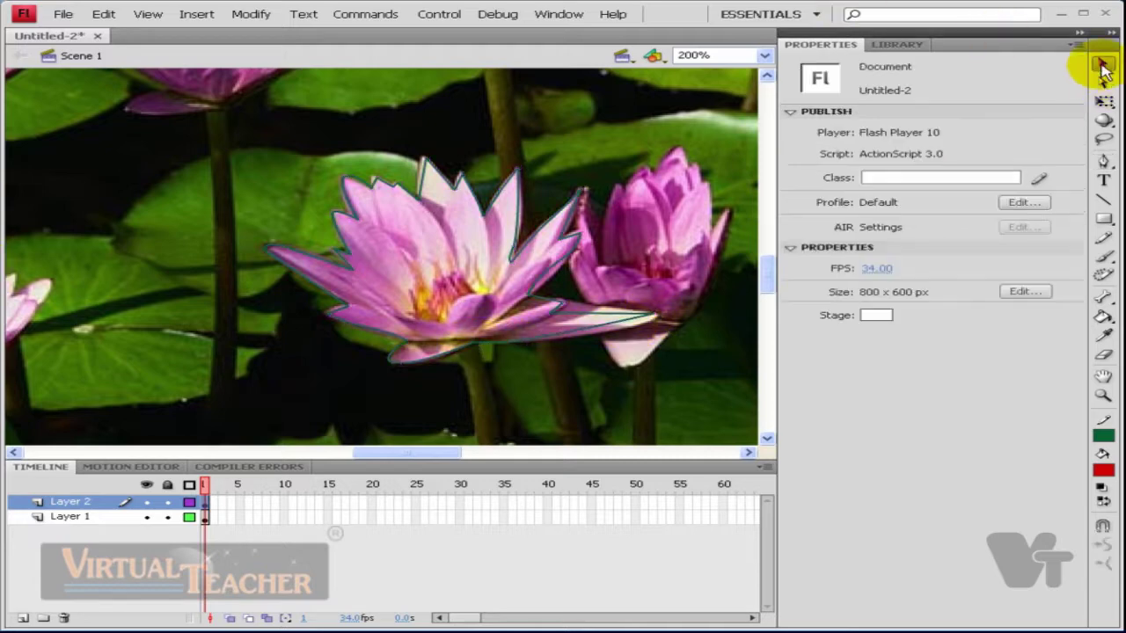
click(543, 227)
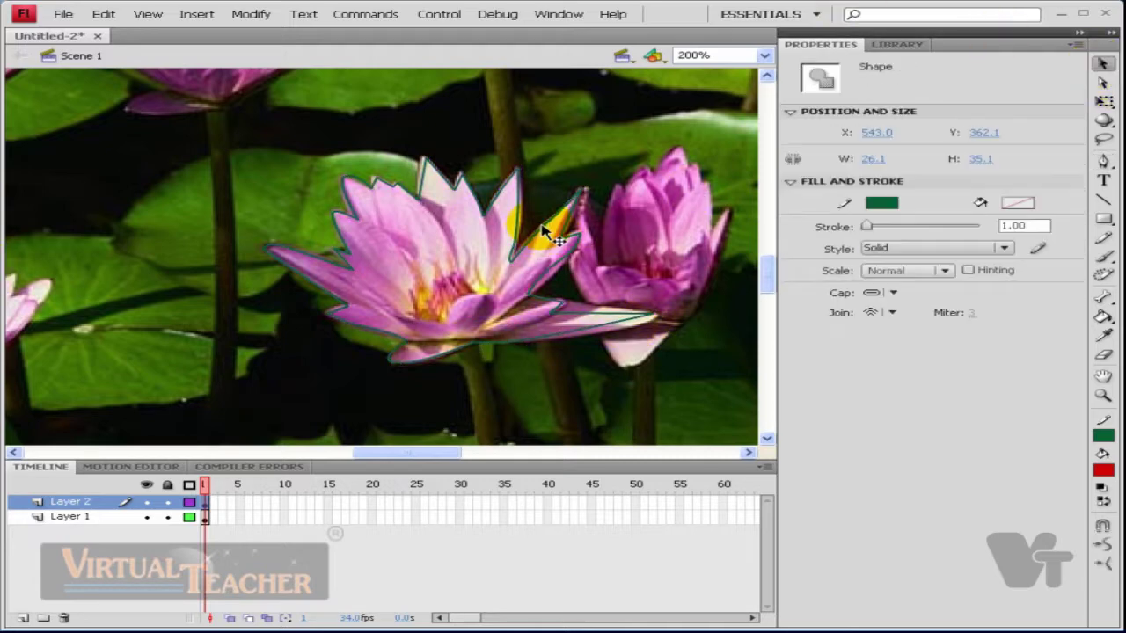
click(1103, 319)
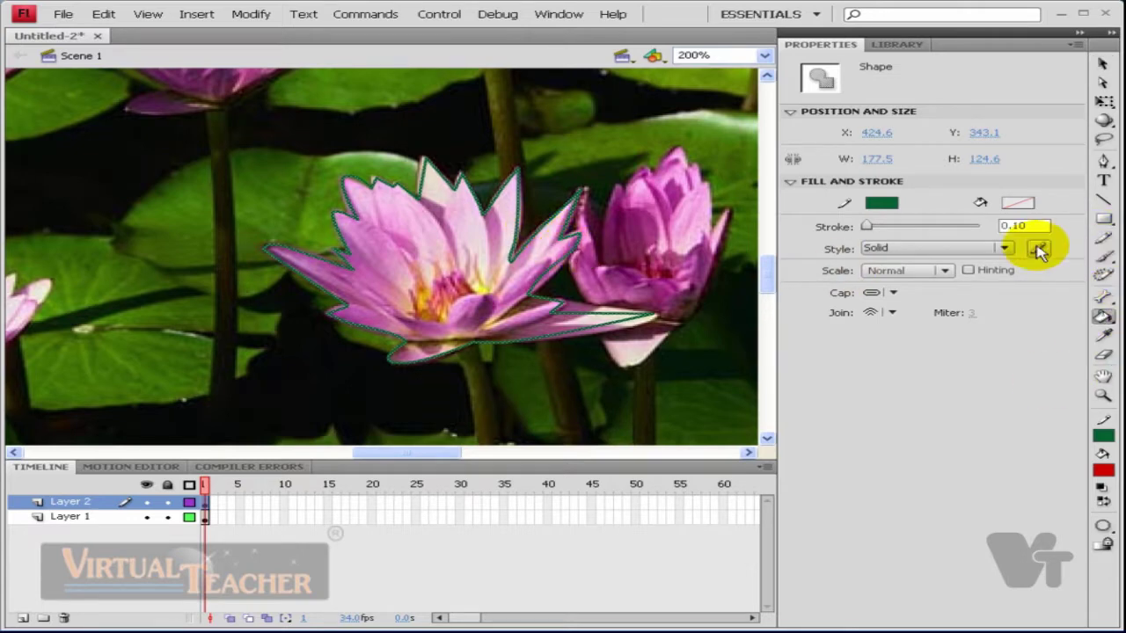
- Fill the traced lily outline with magenta and select the flower shape
click(478, 269)
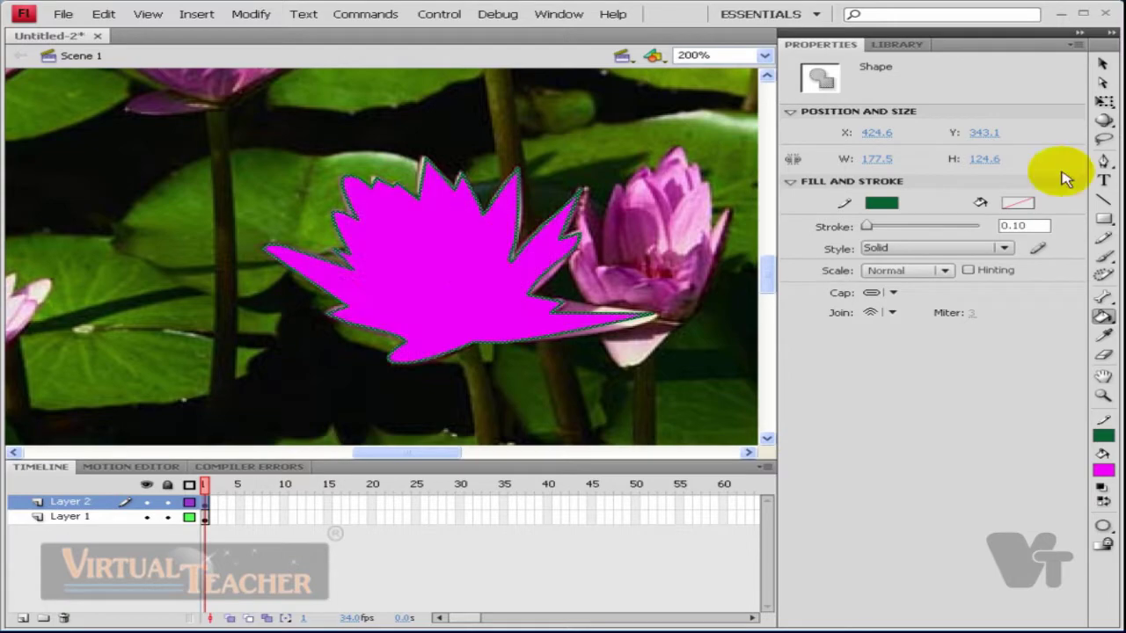
click(1102, 63)
click(458, 314)
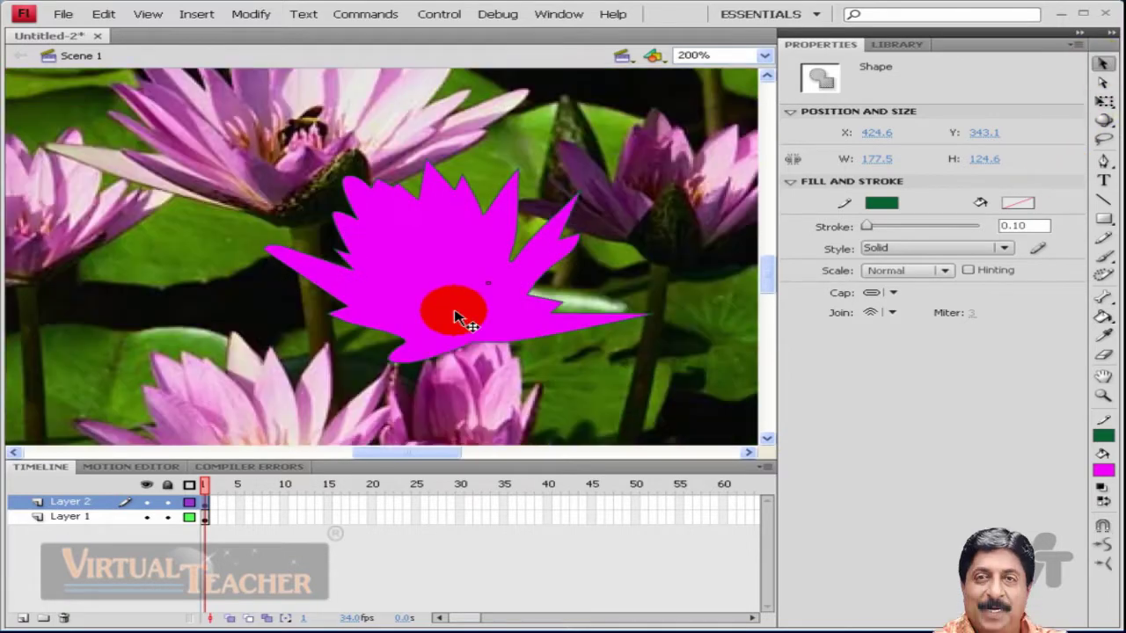
click(563, 253)
click(563, 264)
- Zoom out and move the photo with the magenta shape to cover the stage at X 0, Y 0
key(ctrl+1)
key(ctrl+minus)
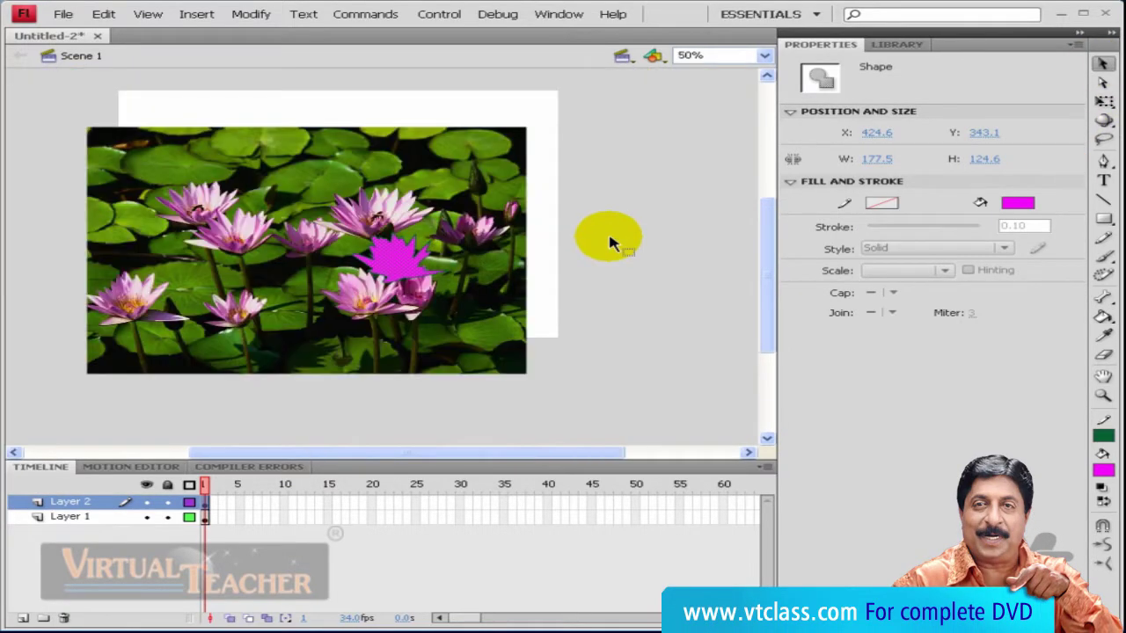
drag(684, 176, 567, 249)
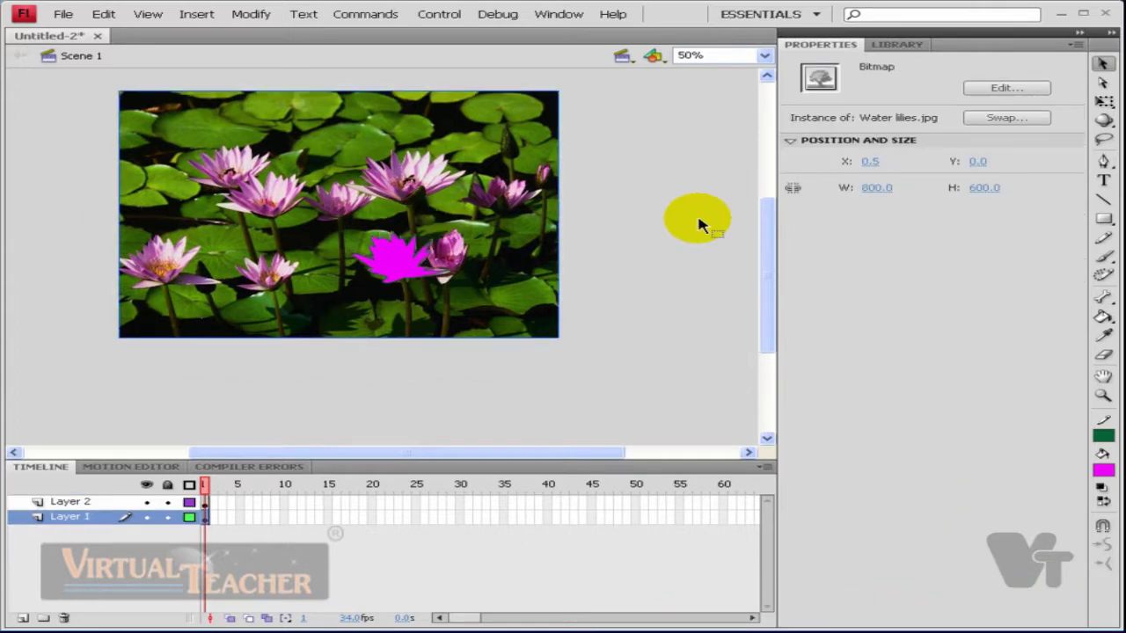
drag(666, 307, 342, 170)
shift+click(396, 261)
drag(392, 258, 442, 269)
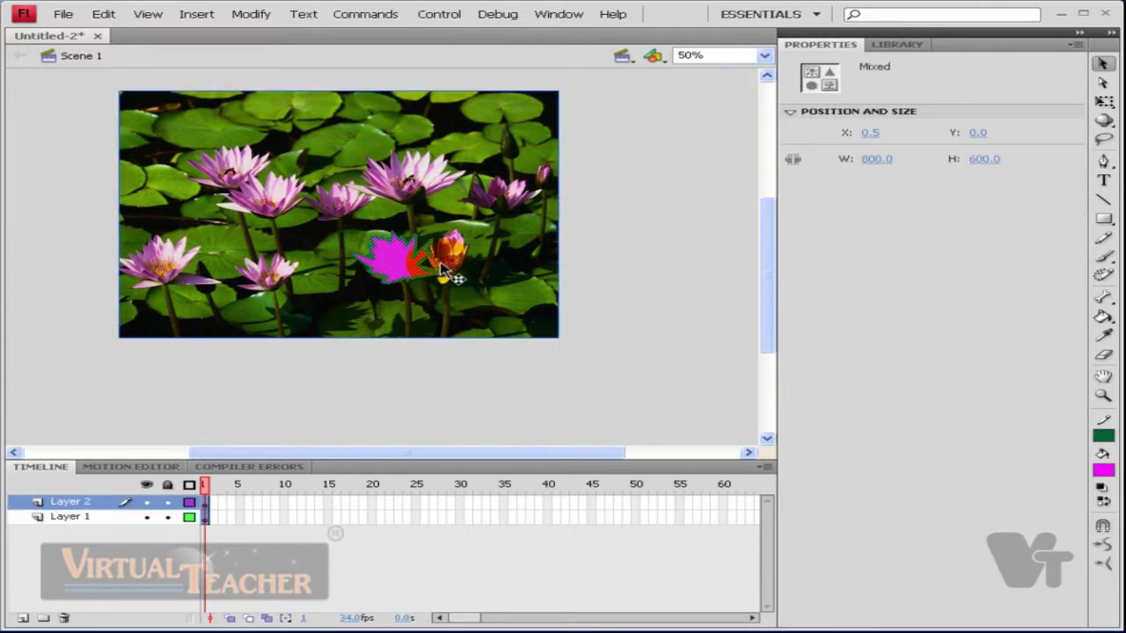
click(251, 14)
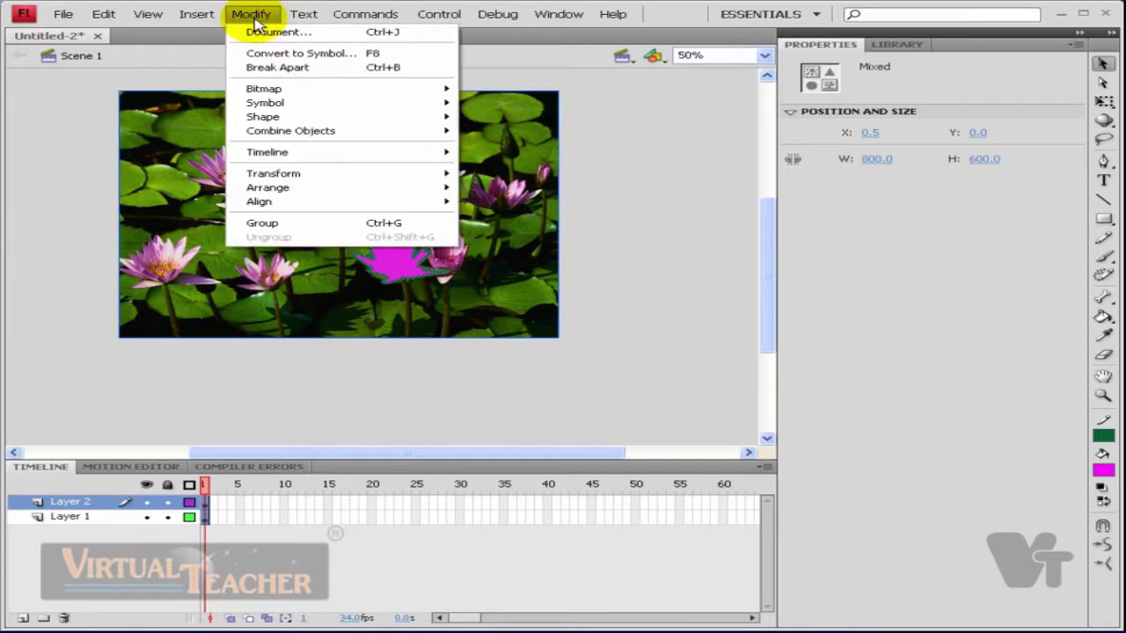
- Convert the magenta lily into Graphic symbol 'Symbol 1', then zoom back to 100%
click(280, 53)
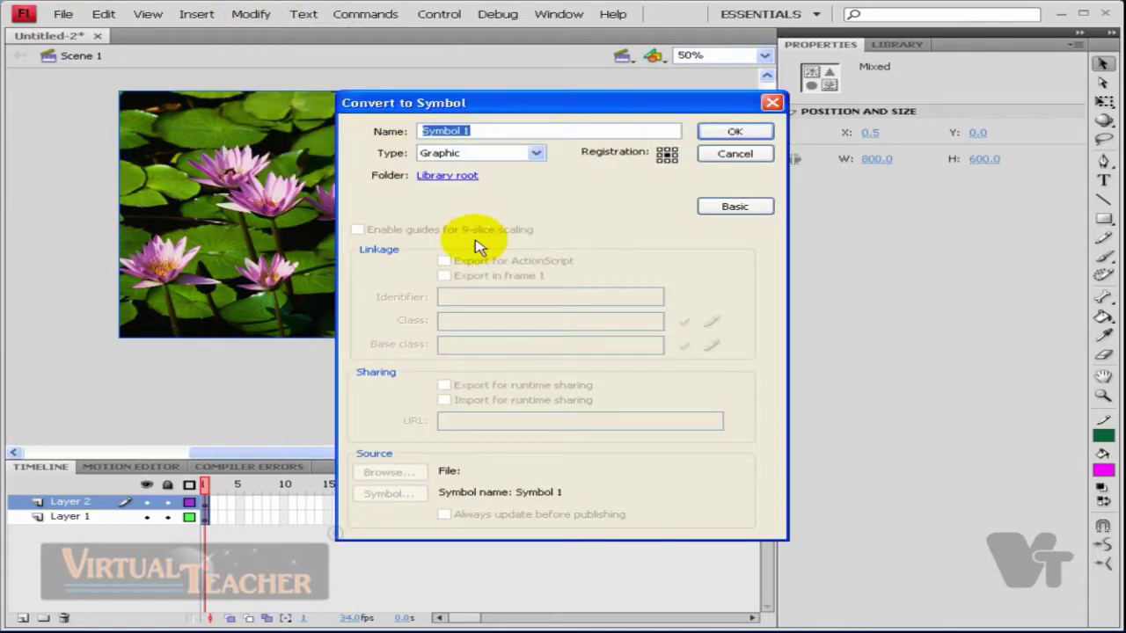
click(514, 153)
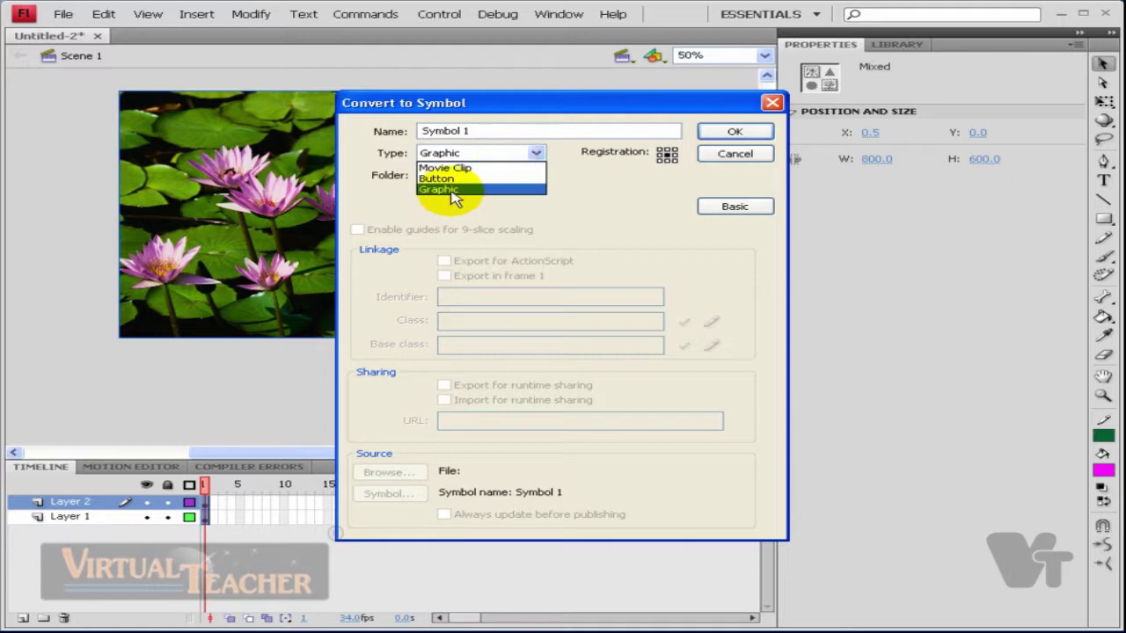
click(453, 196)
click(737, 134)
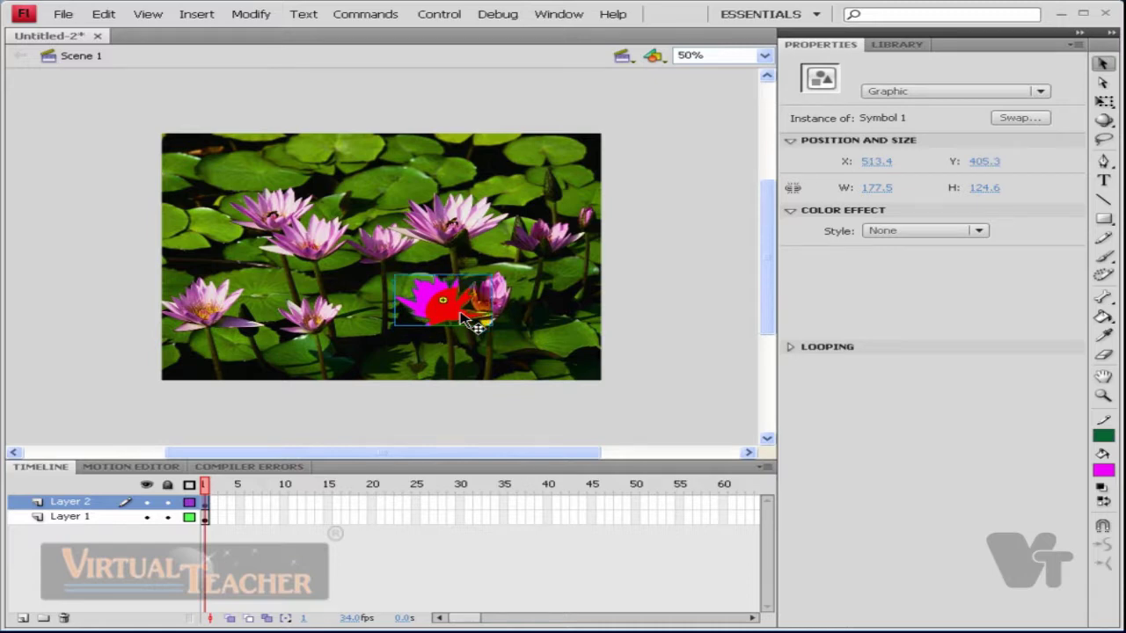
key(ctrl+1)
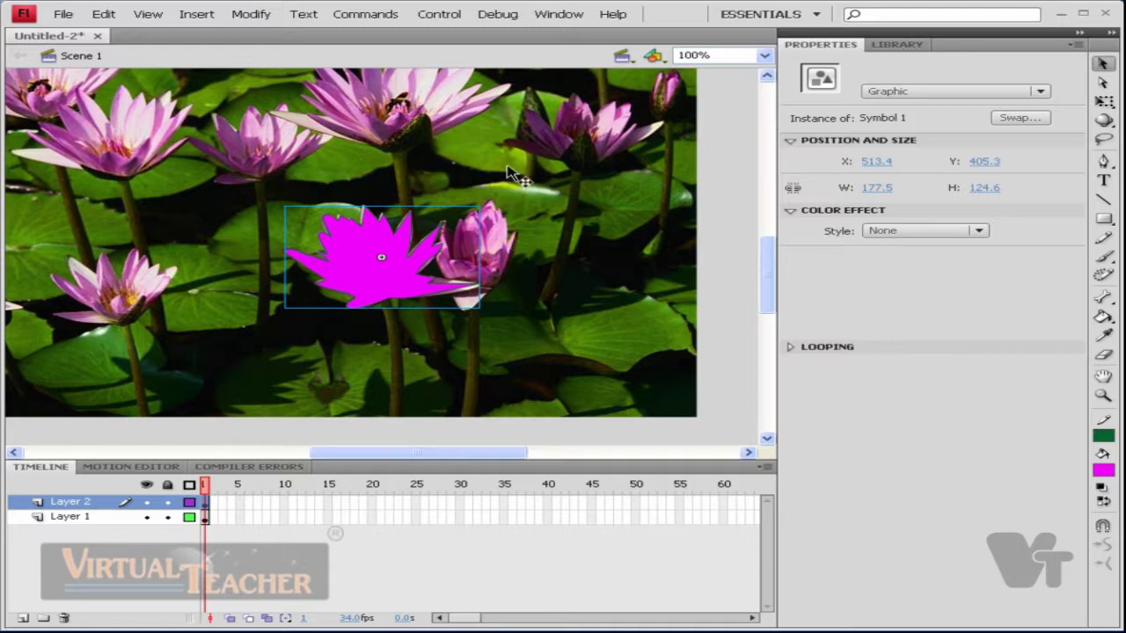
- Set Layer 2 as a mask layer over Layer 1
right_click(82, 503)
click(64, 506)
right_click(64, 505)
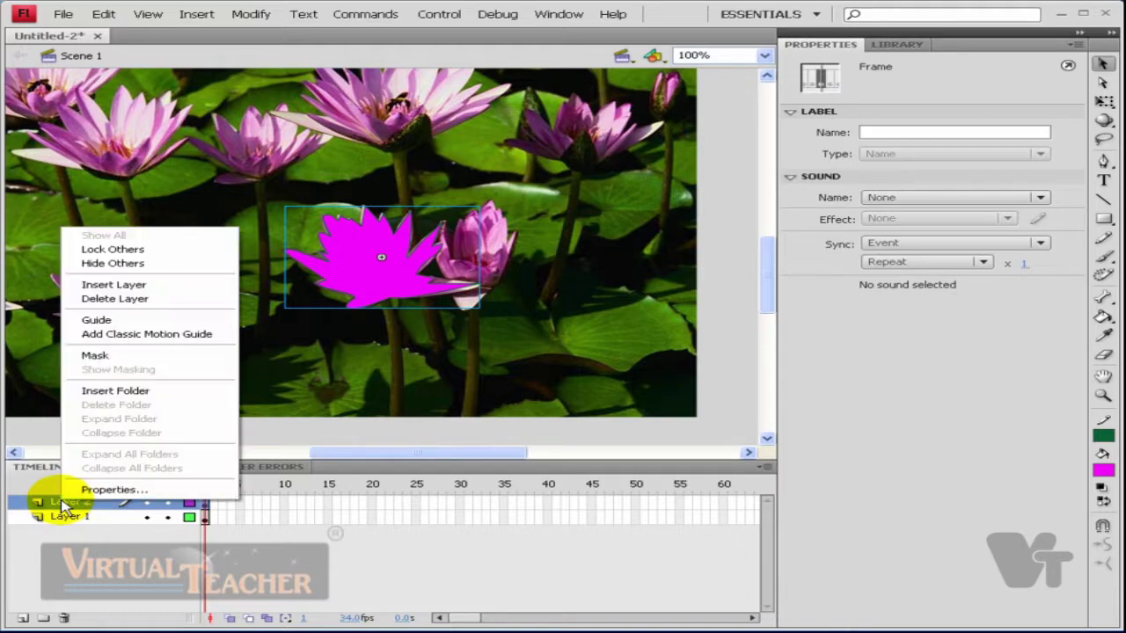
click(97, 357)
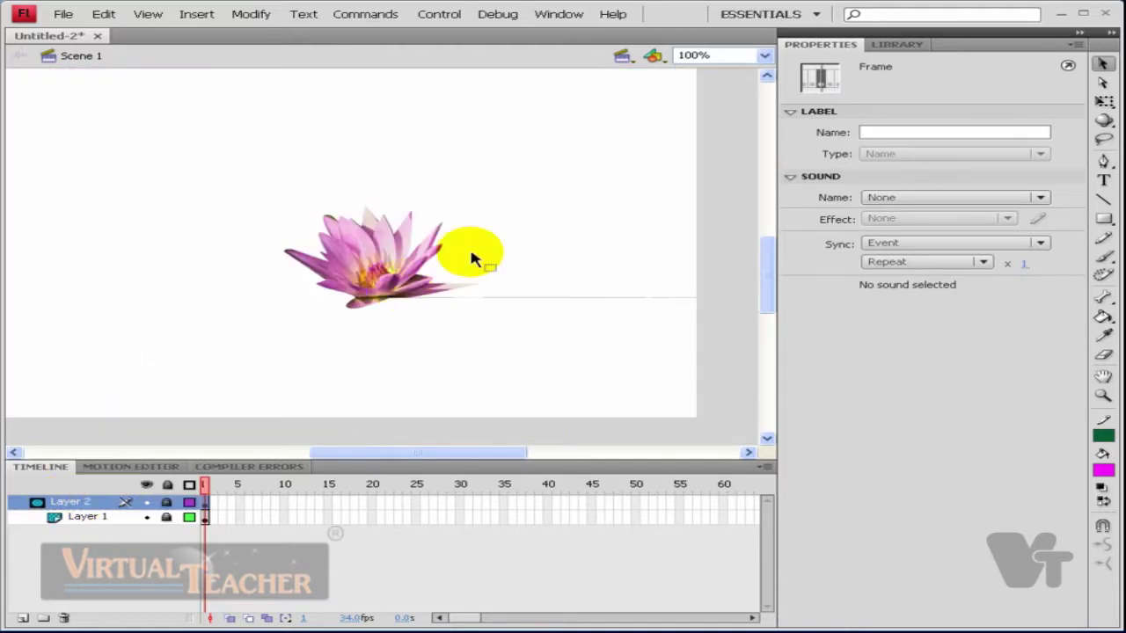
click(383, 268)
- Unlock Layer 1 to preview the full photo, then relock it to restore the mask
click(101, 519)
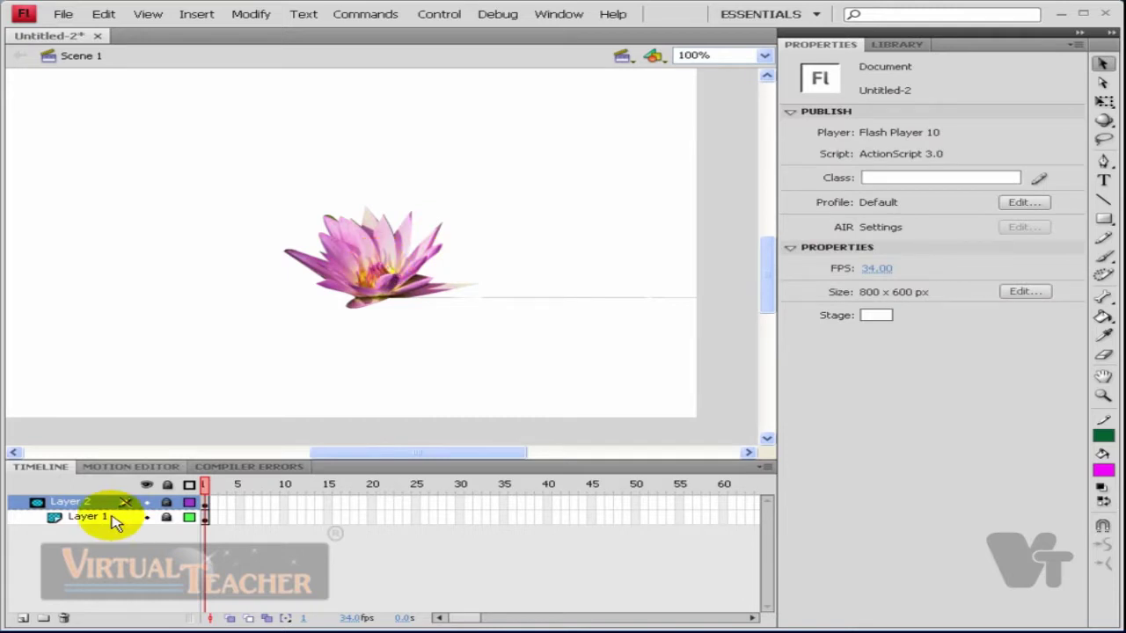
click(166, 517)
click(168, 519)
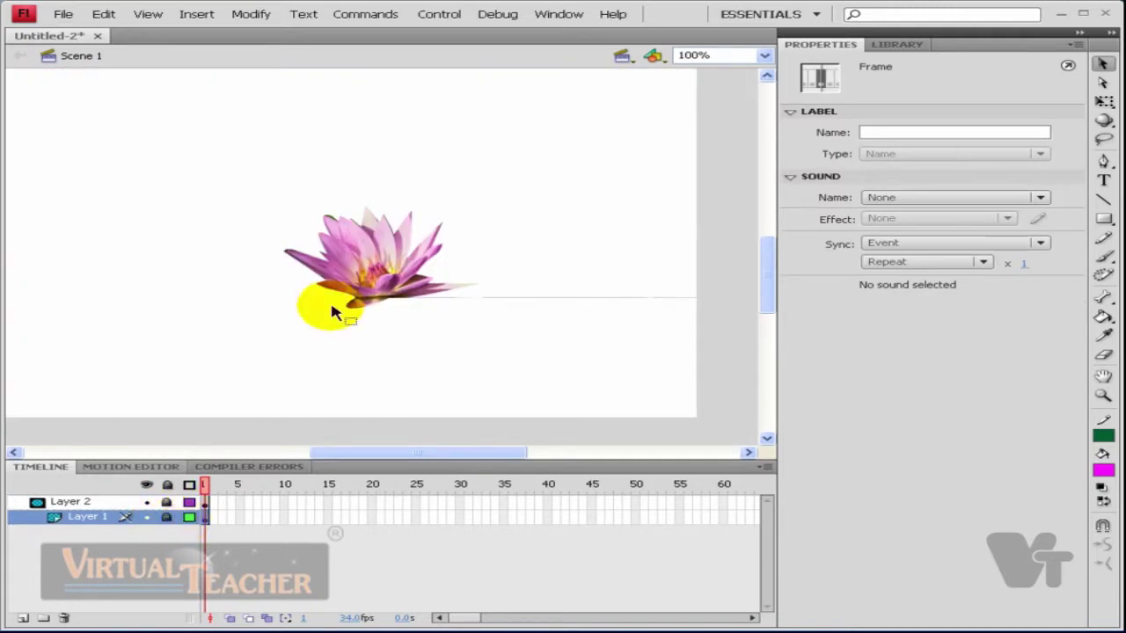
click(385, 262)
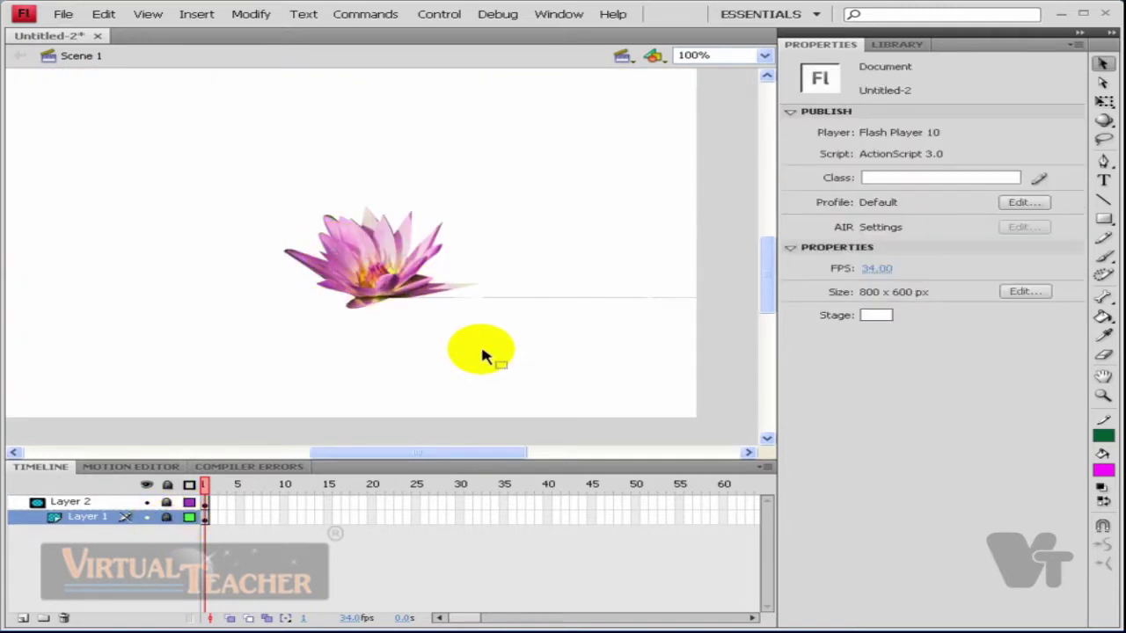
scroll(482, 352, down, 1)
scroll(467, 341, up, 1)
scroll(466, 341, down, 1)
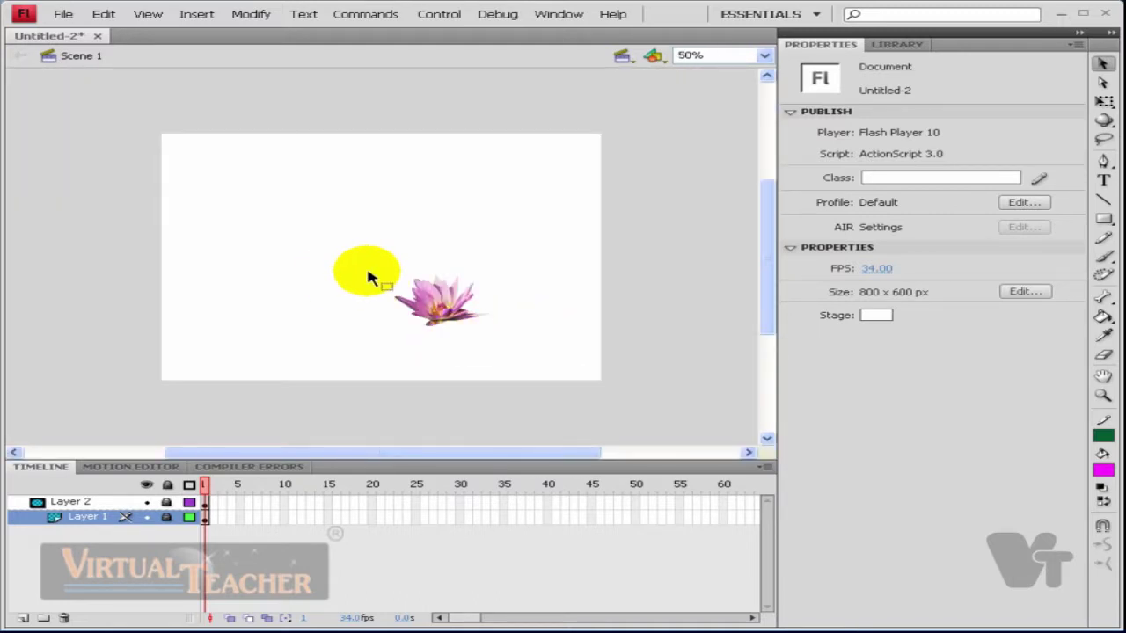
- Try box-selecting the masked lily on the stage
drag(113, 248, 568, 382)
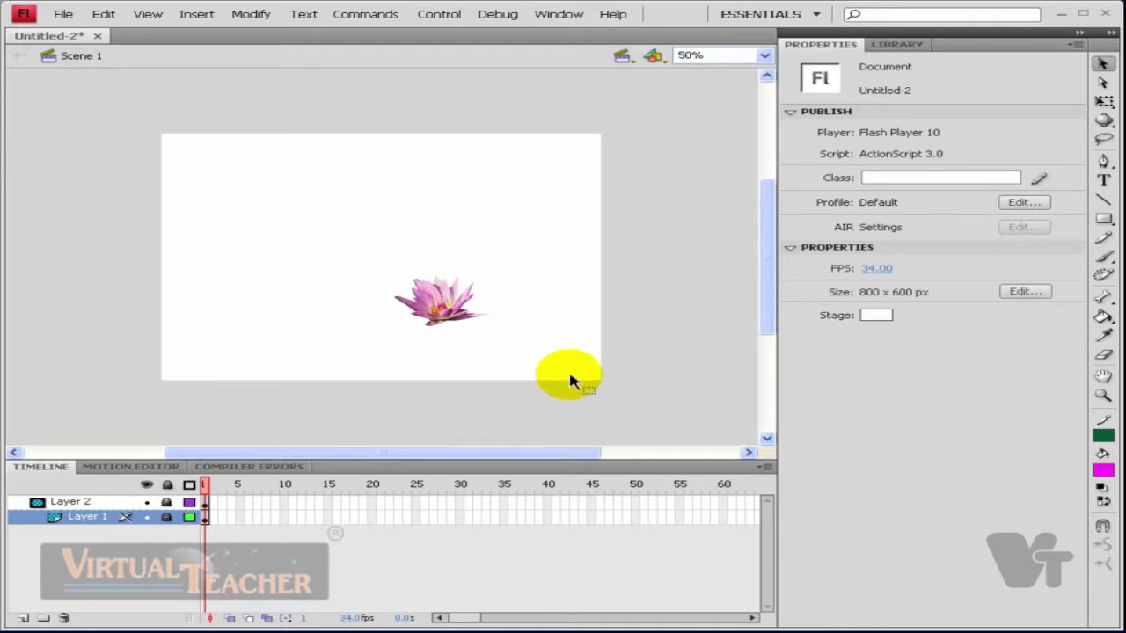
drag(648, 246, 354, 360)
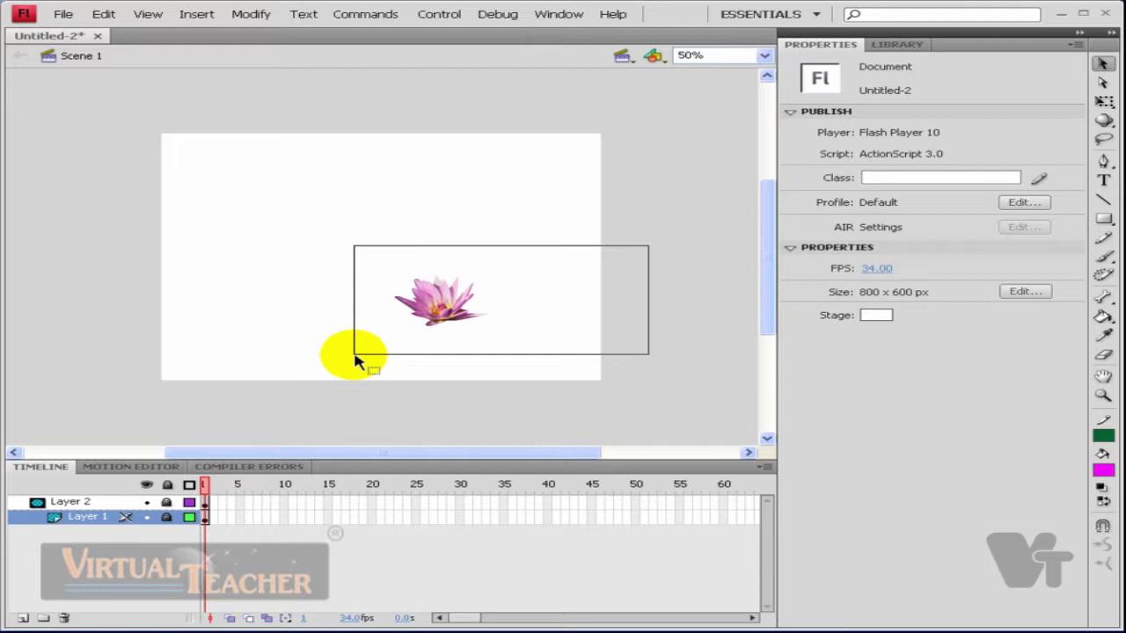
drag(355, 361, 354, 359)
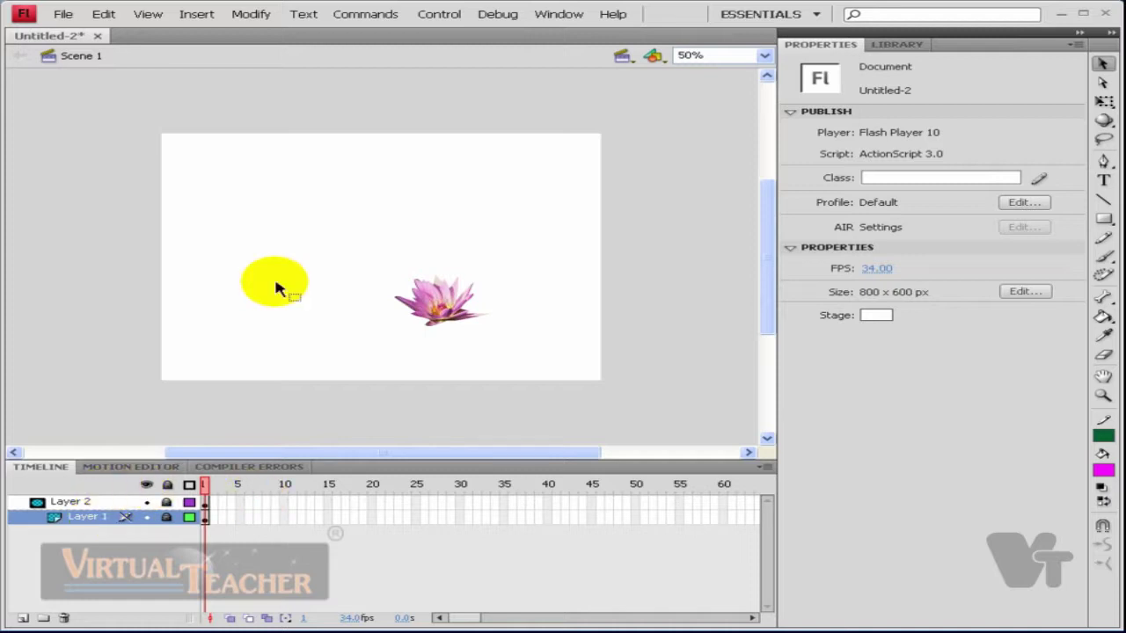
drag(251, 194, 598, 393)
drag(676, 204, 319, 372)
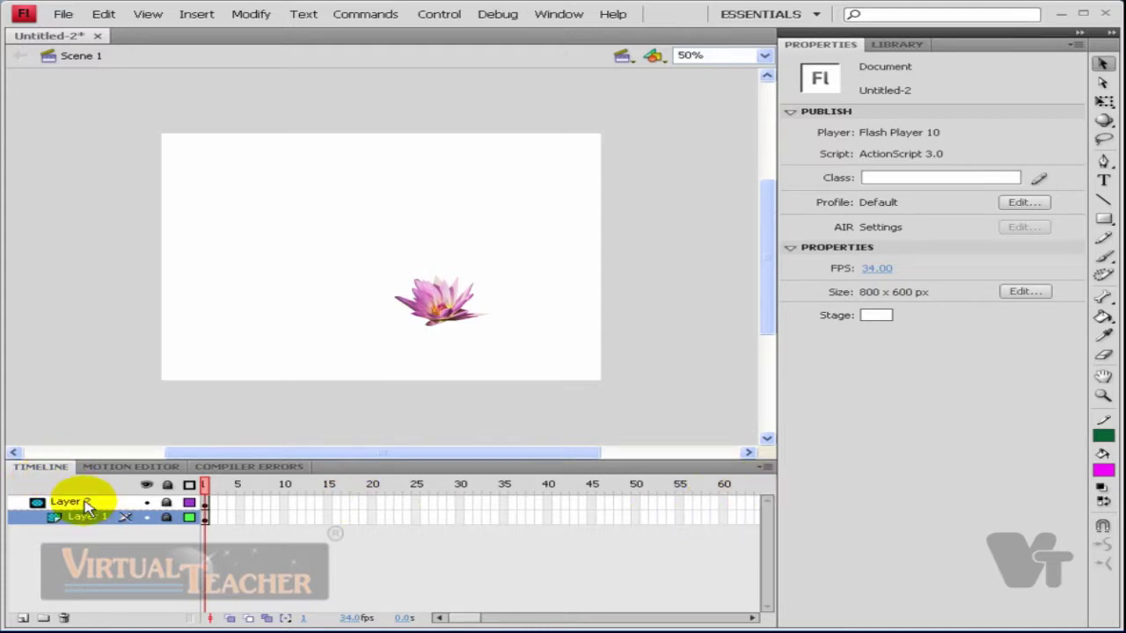
- Select frame 55 on Layer 1 and show the Window menu's panel list
click(679, 514)
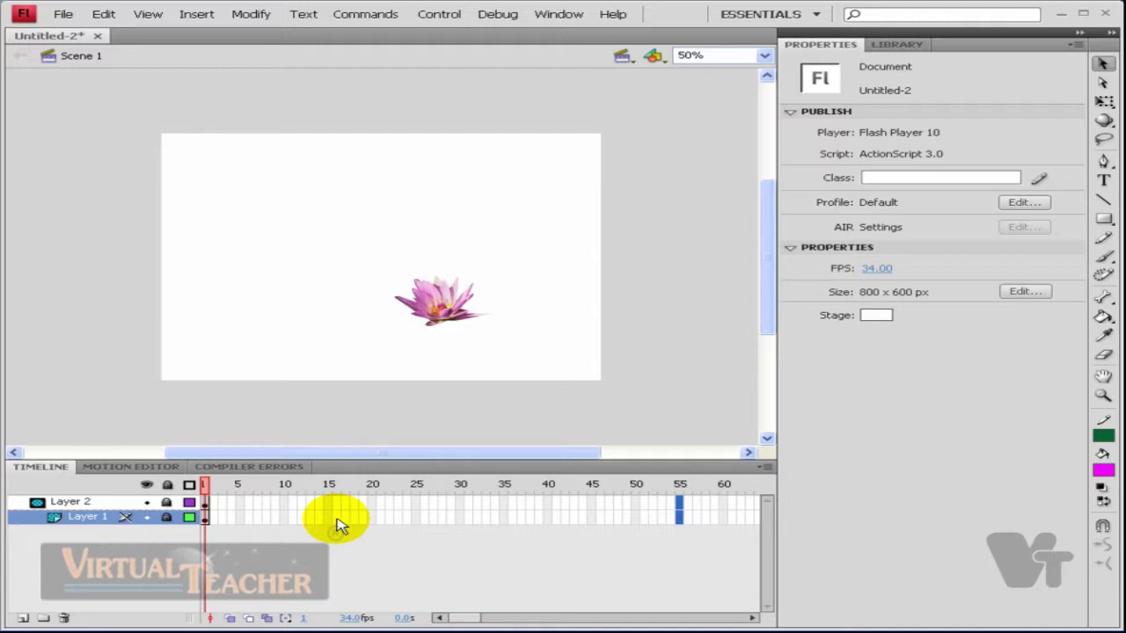
click(53, 474)
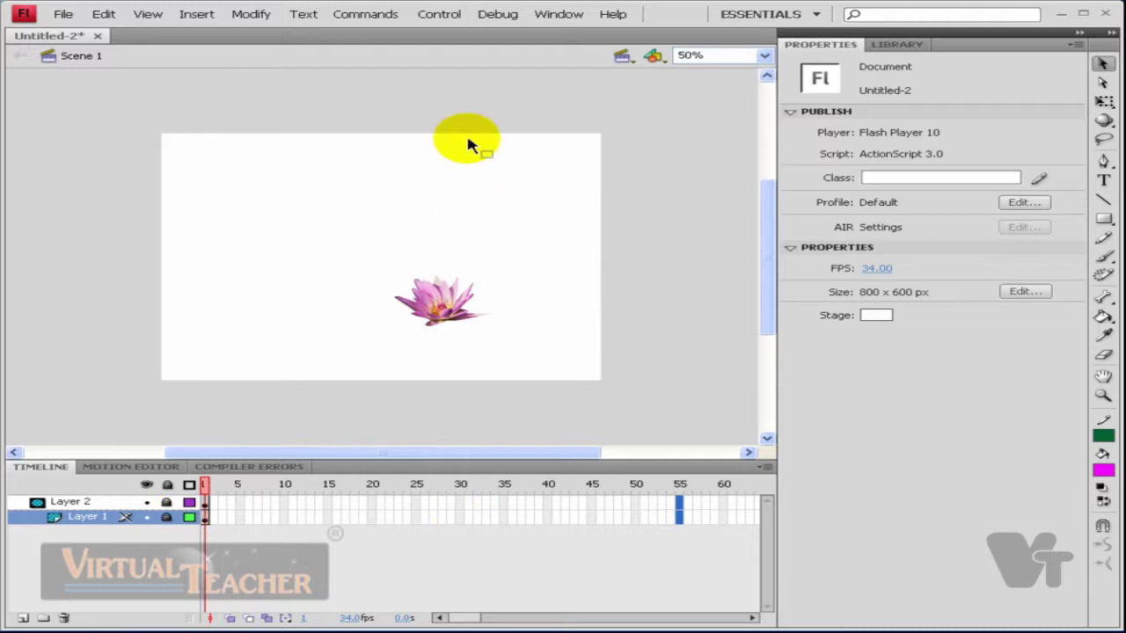
click(560, 15)
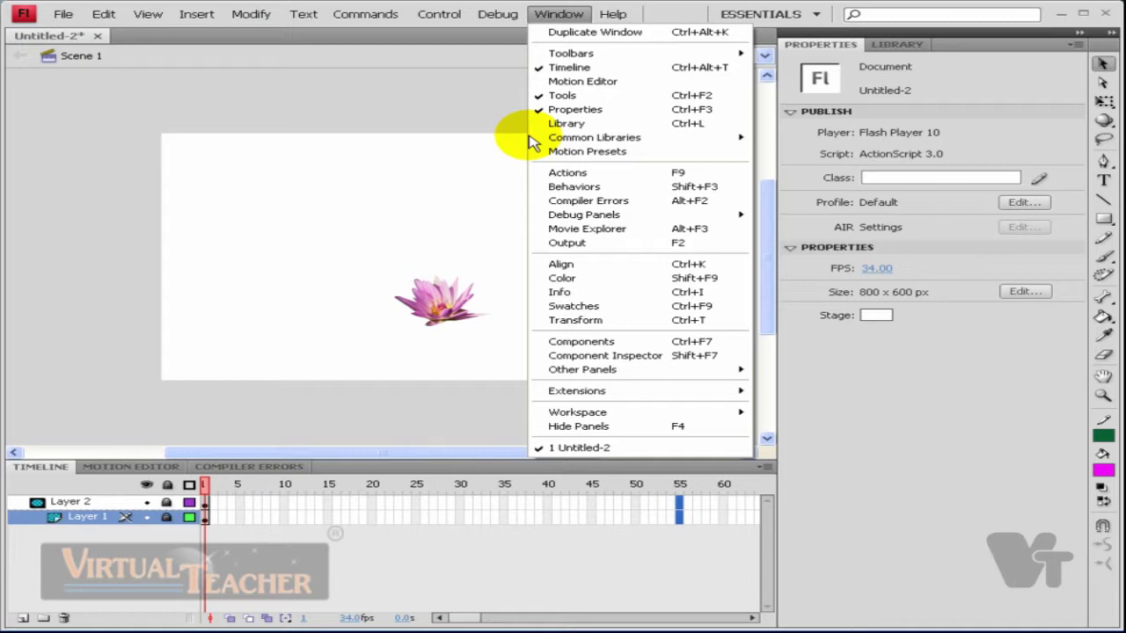
- Select mask Layer 2 and delete it with the trash-can button
click(115, 519)
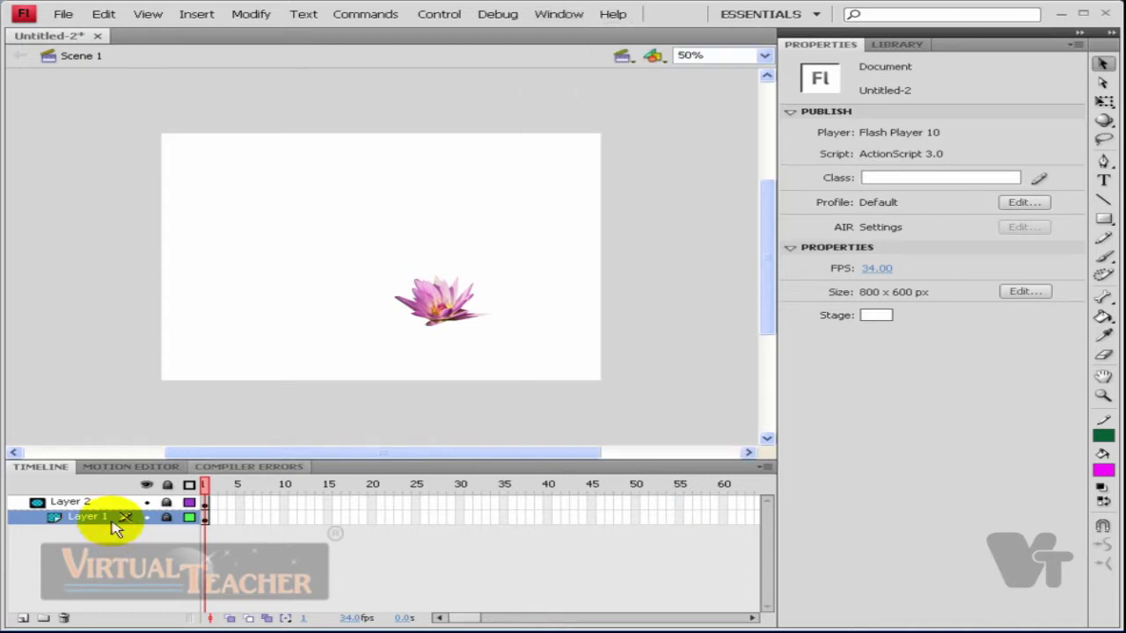
click(120, 514)
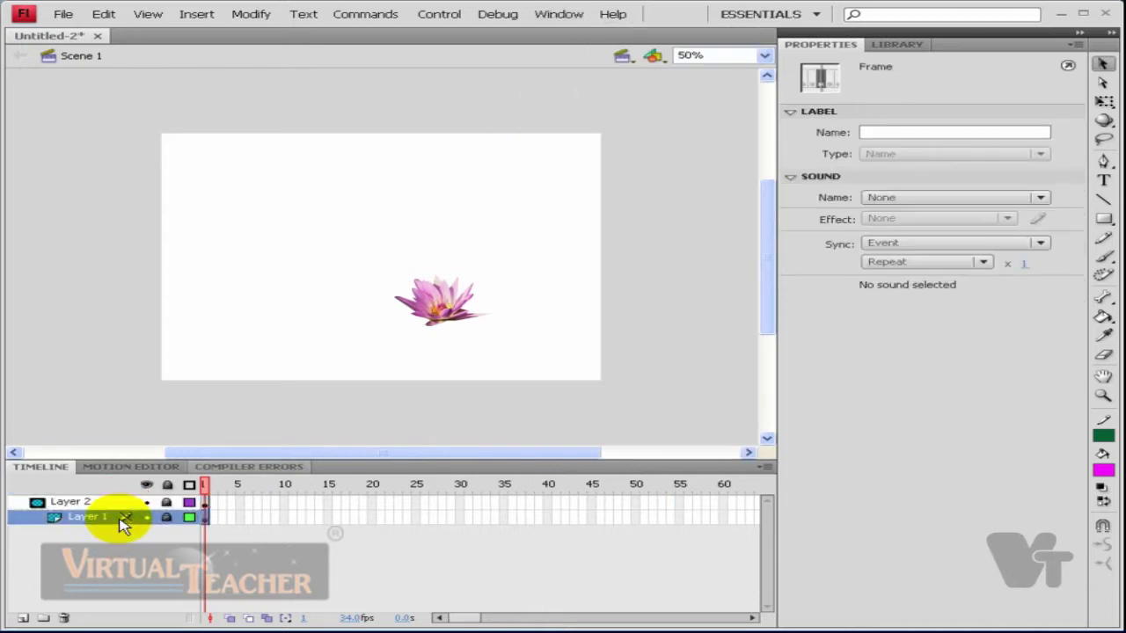
click(120, 502)
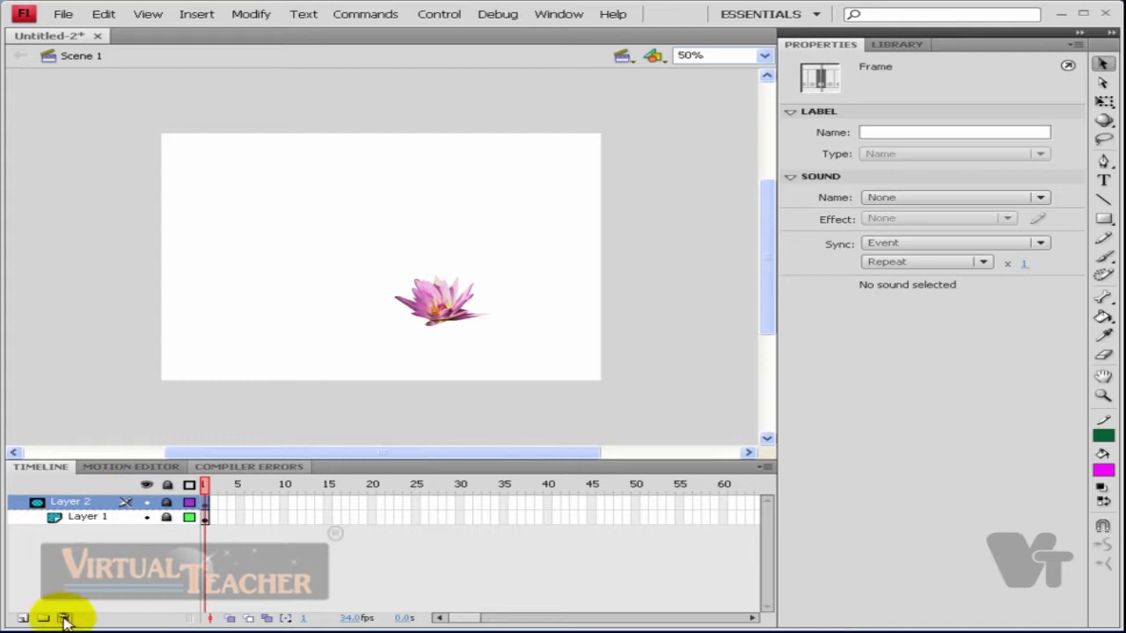
click(88, 519)
click(97, 503)
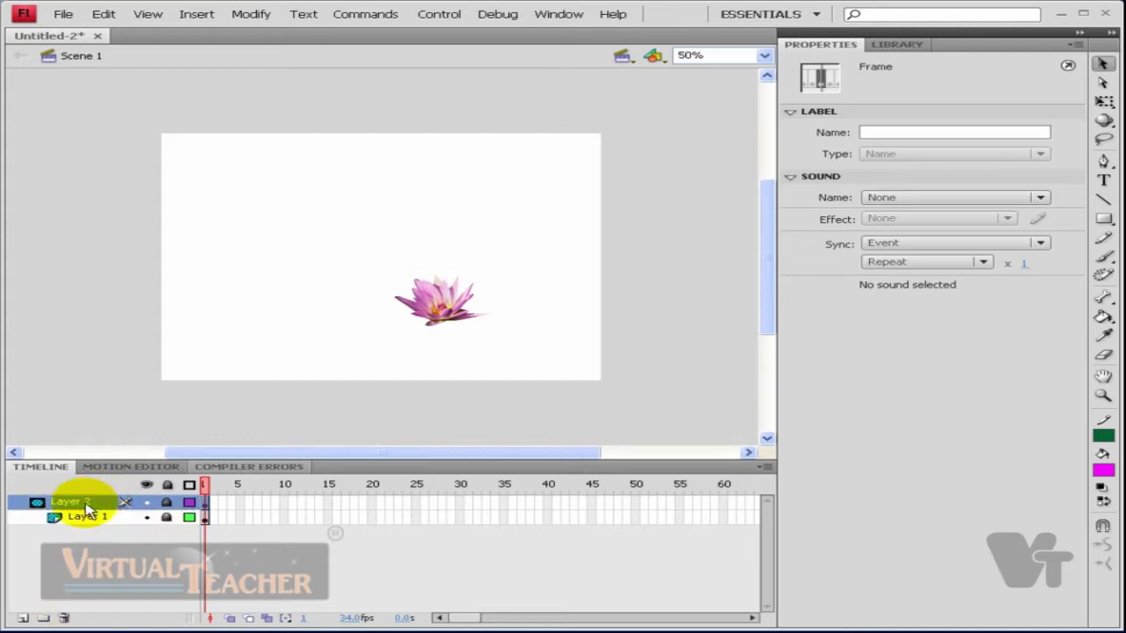
click(65, 619)
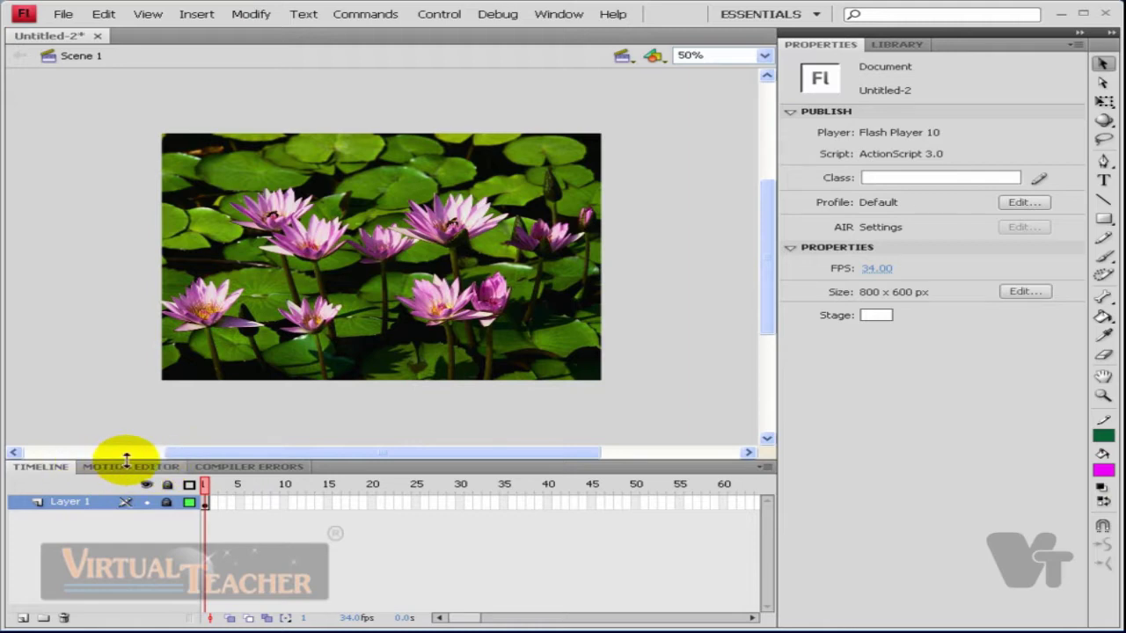
- Enlarge the timeline, add new layers up to Layer 35, then add Folder 8
drag(117, 454, 186, 267)
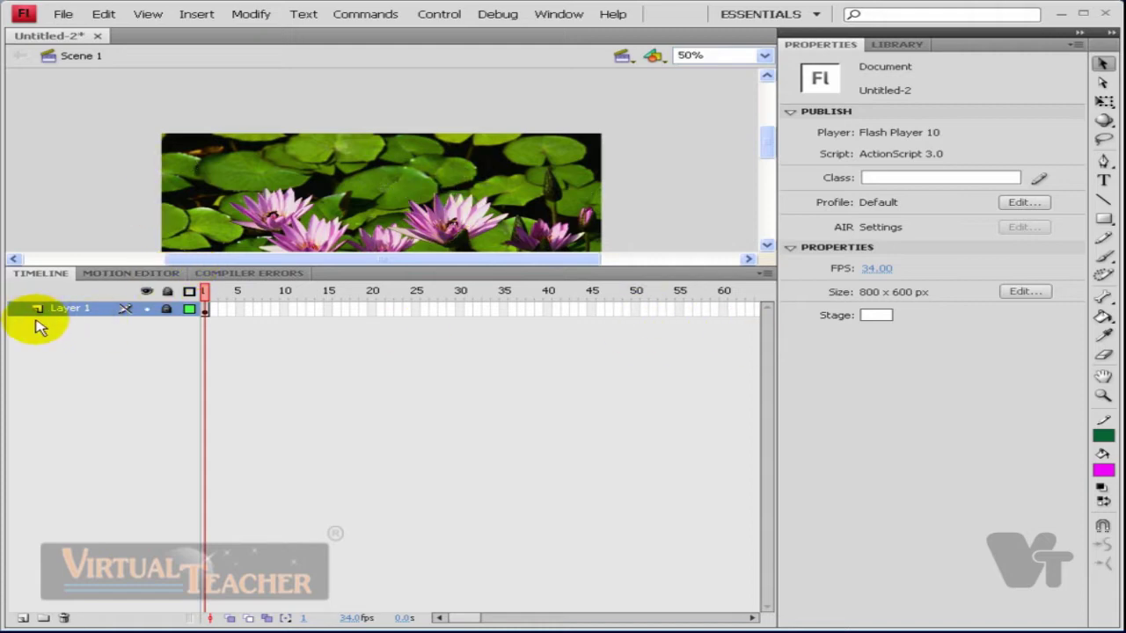
click(22, 619)
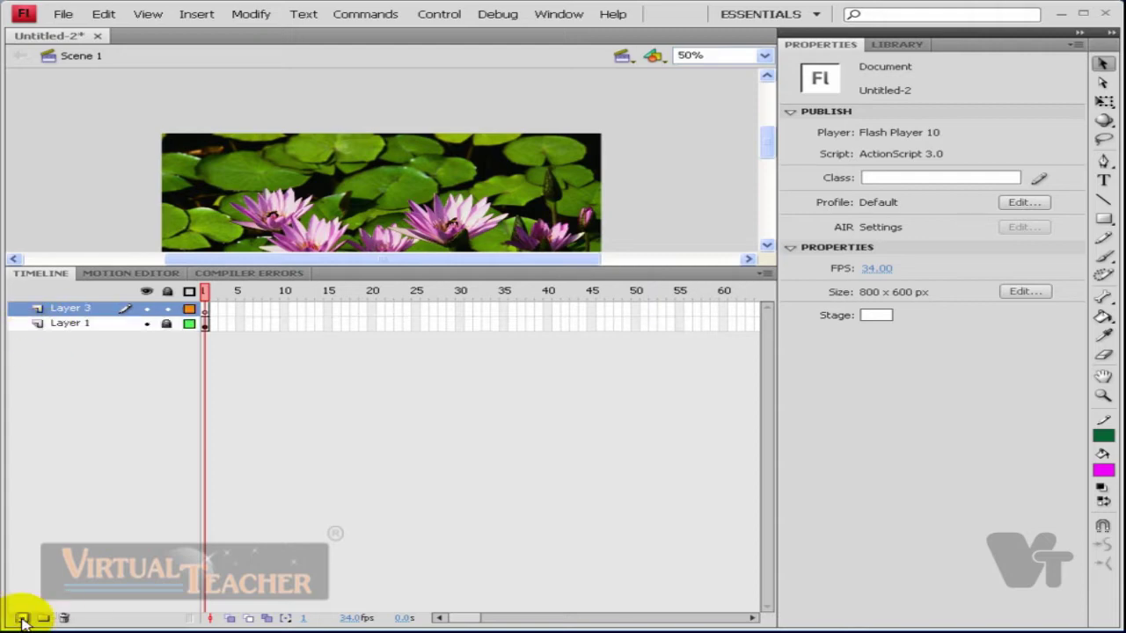
click(23, 619)
click(23, 620)
click(23, 619)
click(23, 619)
click(23, 619)
click(23, 619)
click(23, 619)
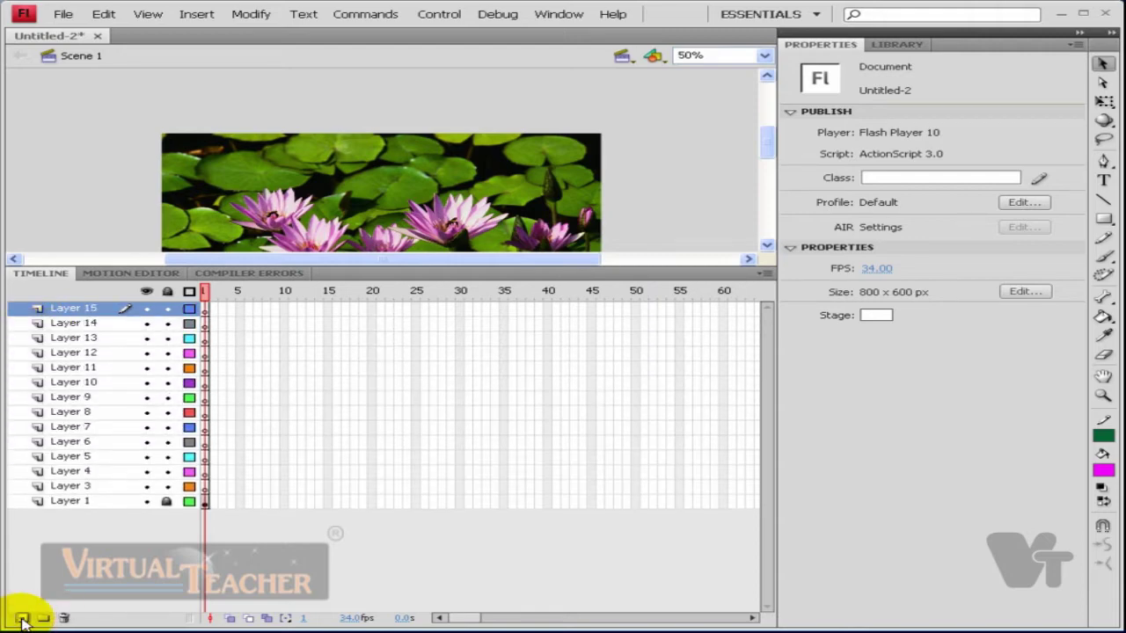
click(23, 619)
click(23, 619)
click(23, 619)
click(22, 619)
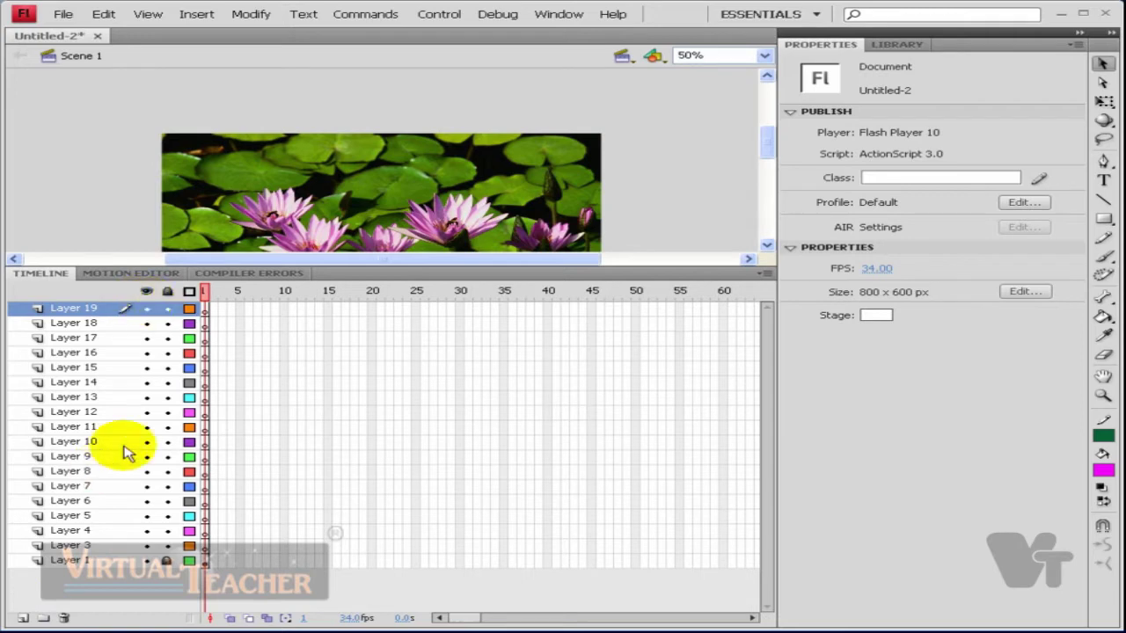
drag(348, 268, 295, 327)
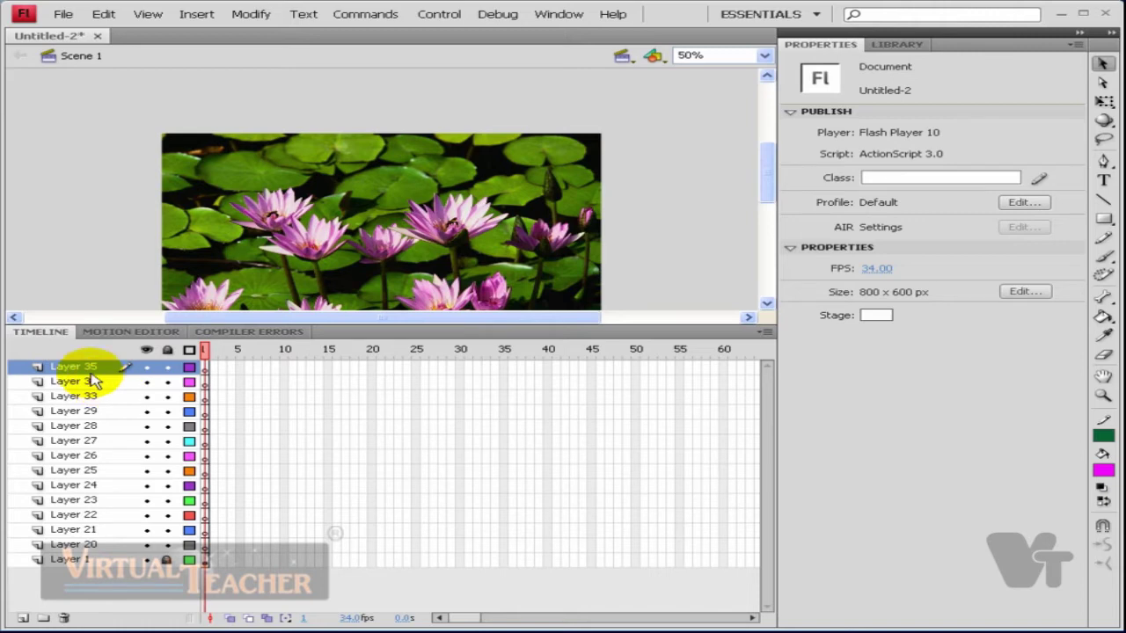
click(43, 618)
- Drag Layers 35 through 23 into Folder 8, leaving Layers 22, 21, 20 and 1 outside
click(66, 382)
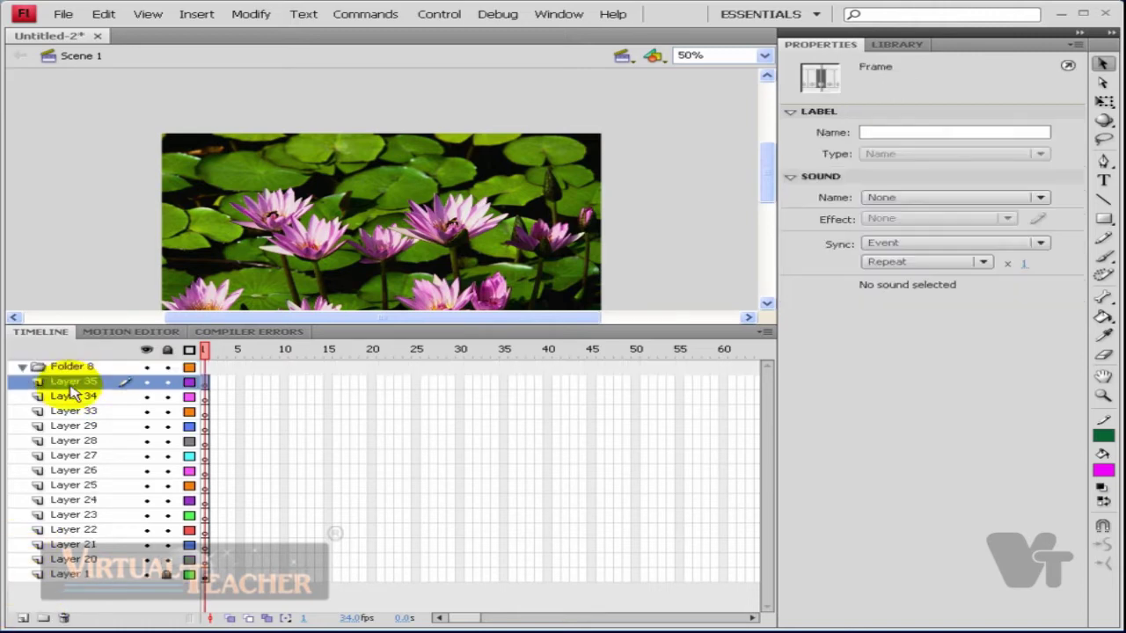
click(28, 370)
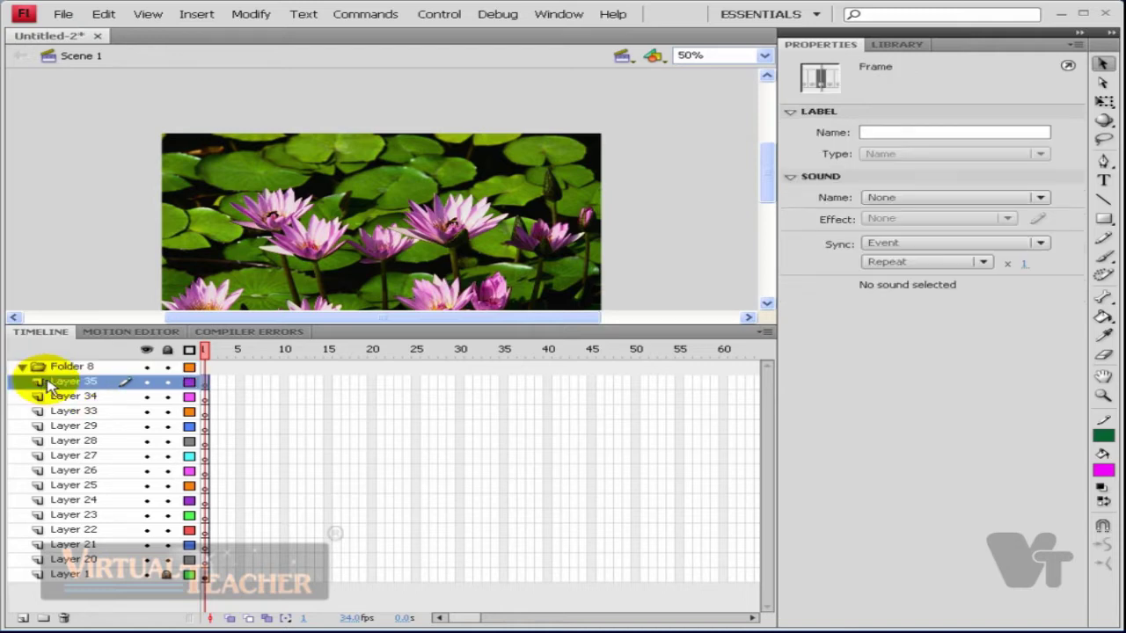
click(35, 382)
mouse_move(66, 384)
mouse_down()
mouse_move(97, 385)
mouse_move(55, 382)
mouse_move(88, 400)
mouse_up()
mouse_move(35, 426)
mouse_down()
mouse_move(25, 422)
mouse_move(76, 427)
mouse_move(54, 458)
mouse_move(88, 453)
mouse_move(104, 476)
mouse_up()
click(50, 461)
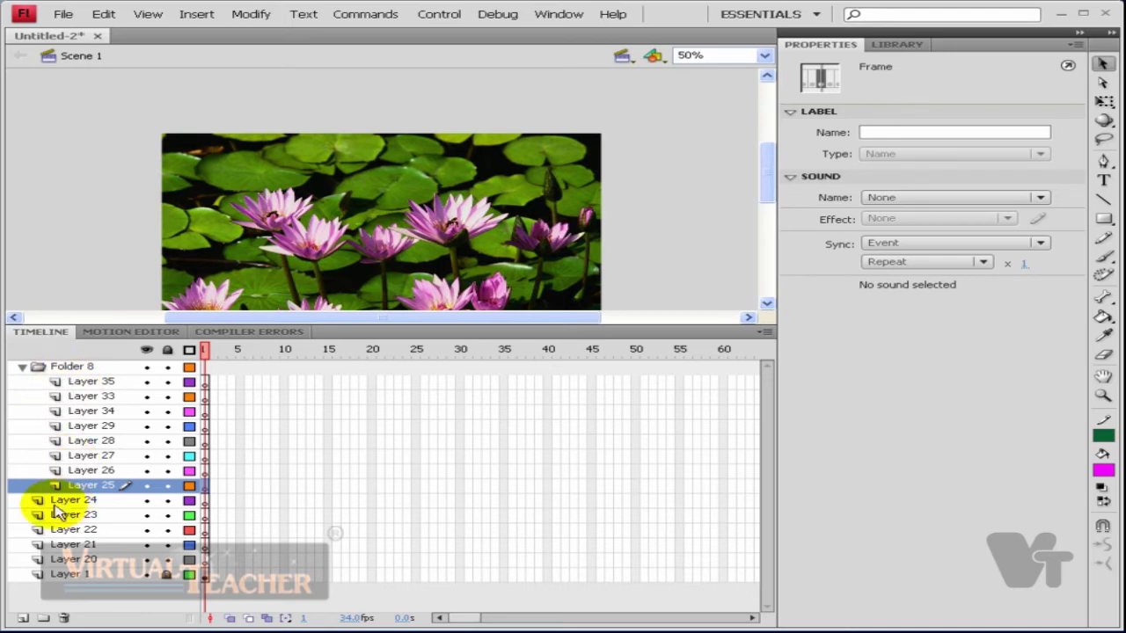
drag(77, 514, 26, 498)
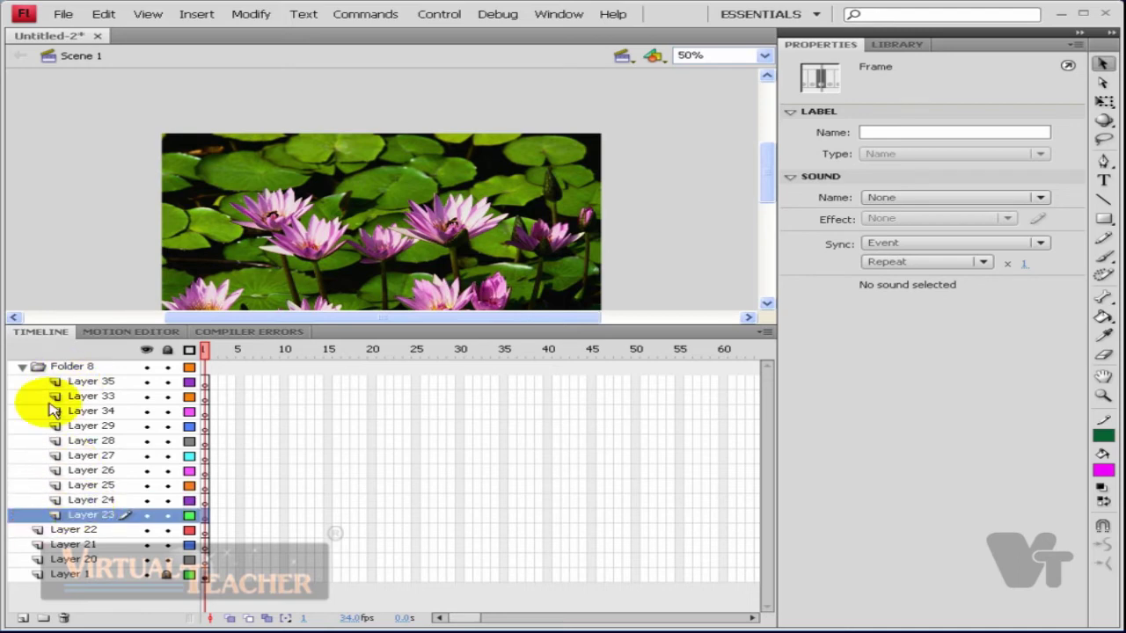
- Collapse Folder 8 and add a new Folder 9
click(22, 367)
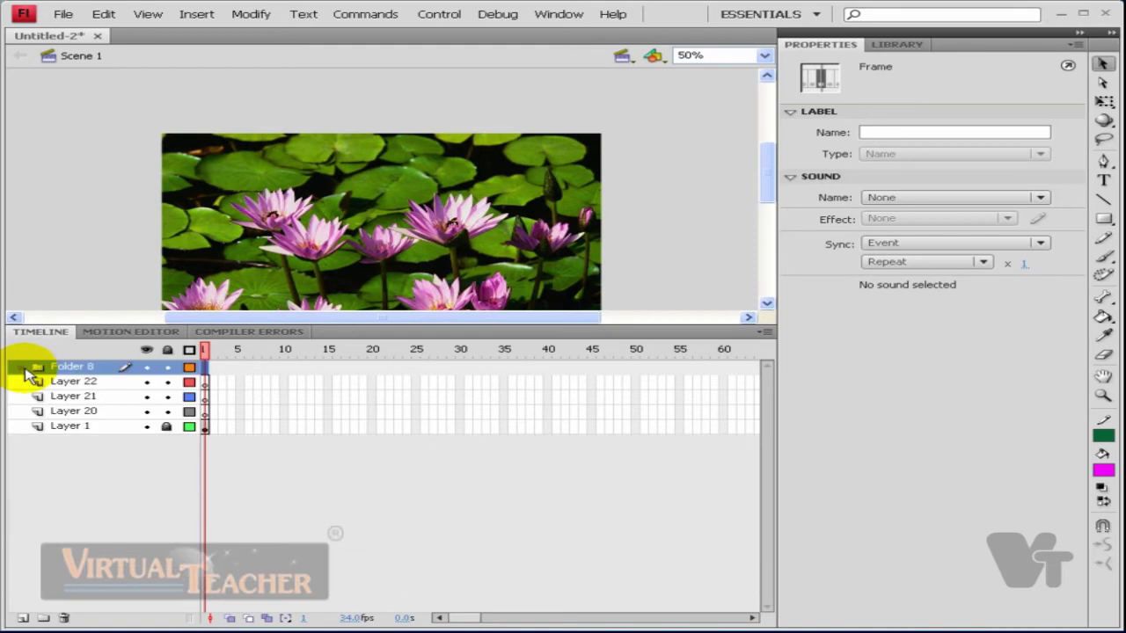
click(22, 367)
click(77, 370)
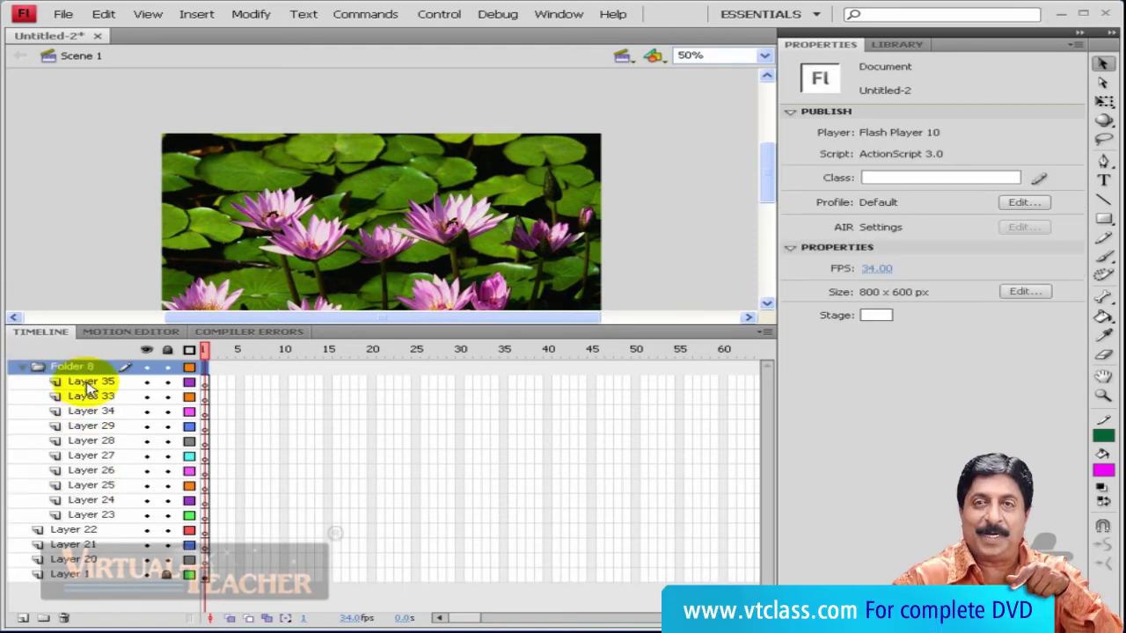
click(24, 368)
click(24, 368)
click(23, 369)
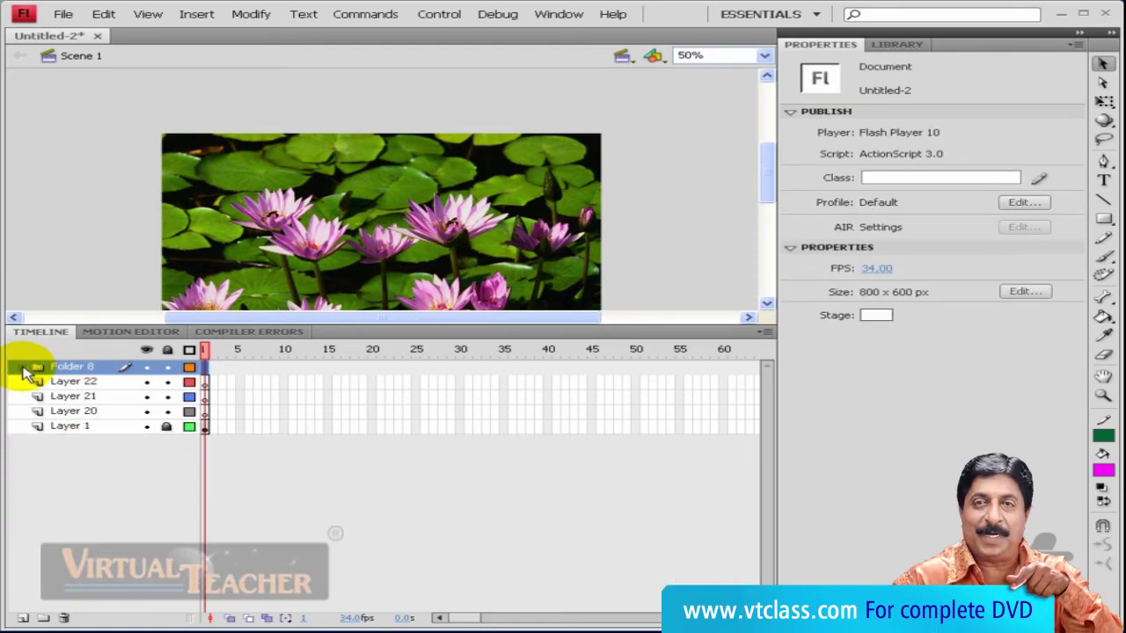
click(42, 619)
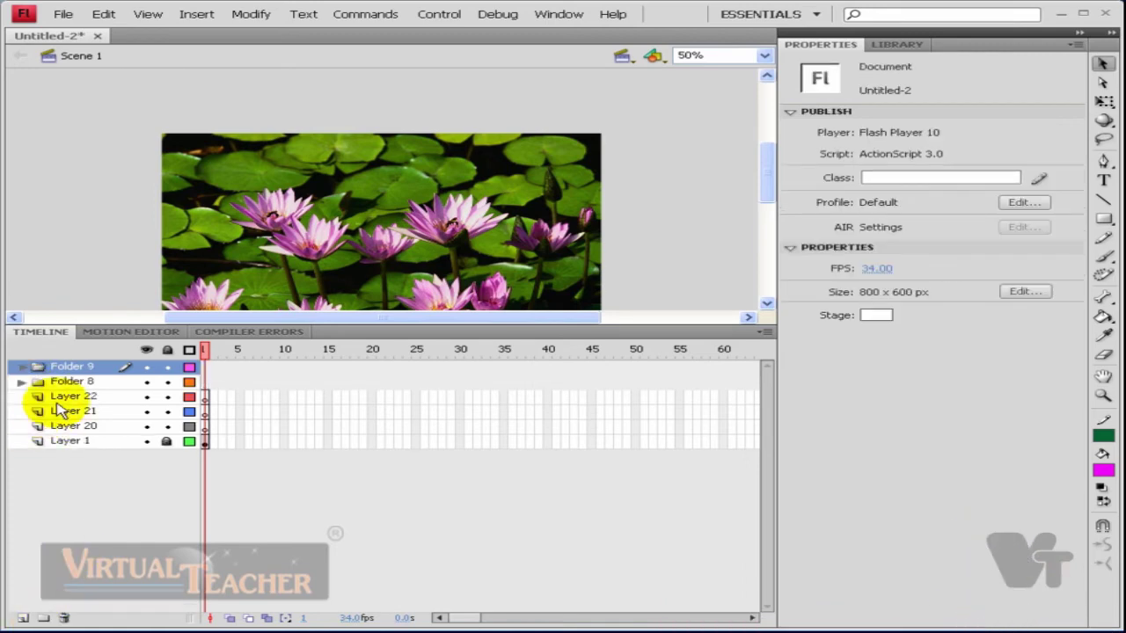
- Move Layers 22, 21 and 20 into Folder 9 and collapse that folder
click(55, 396)
drag(57, 397, 75, 374)
drag(55, 426, 21, 374)
click(21, 367)
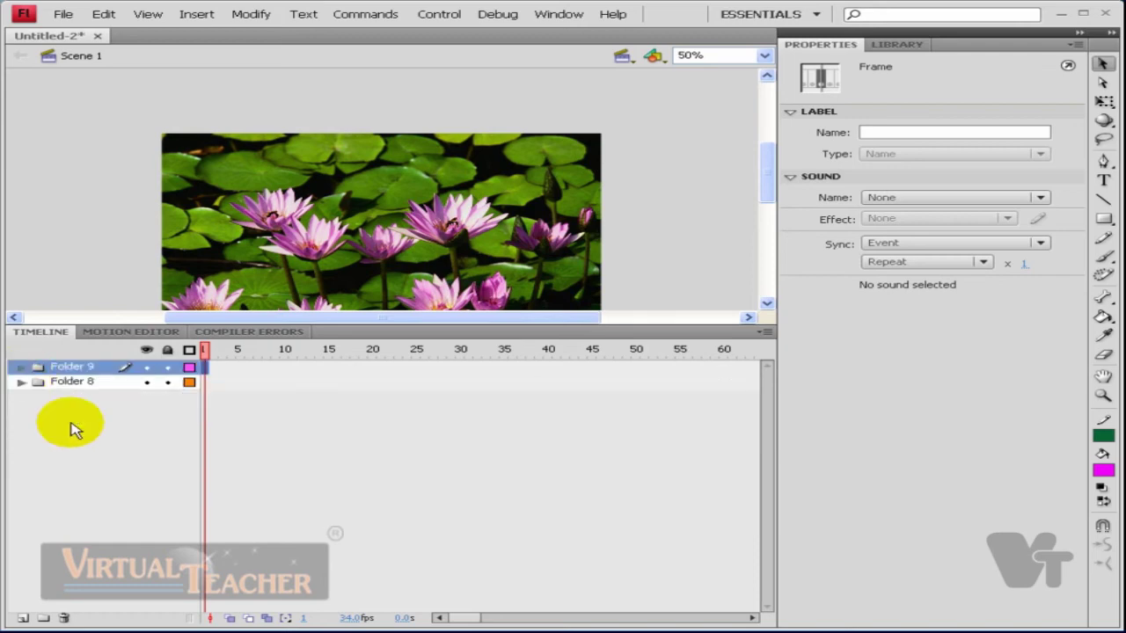
click(106, 400)
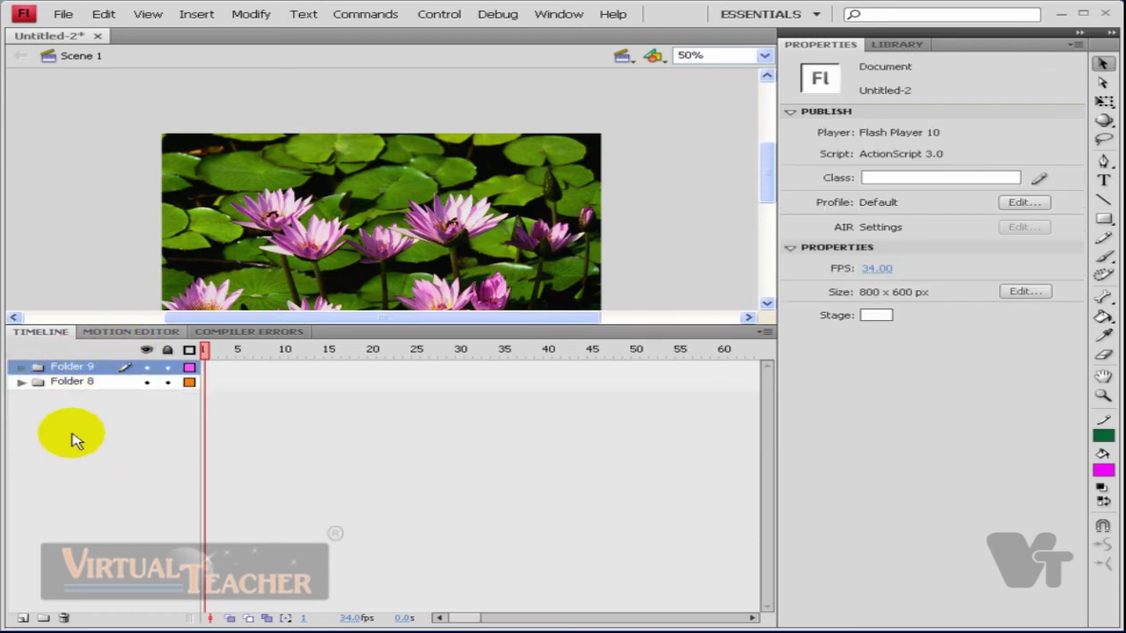